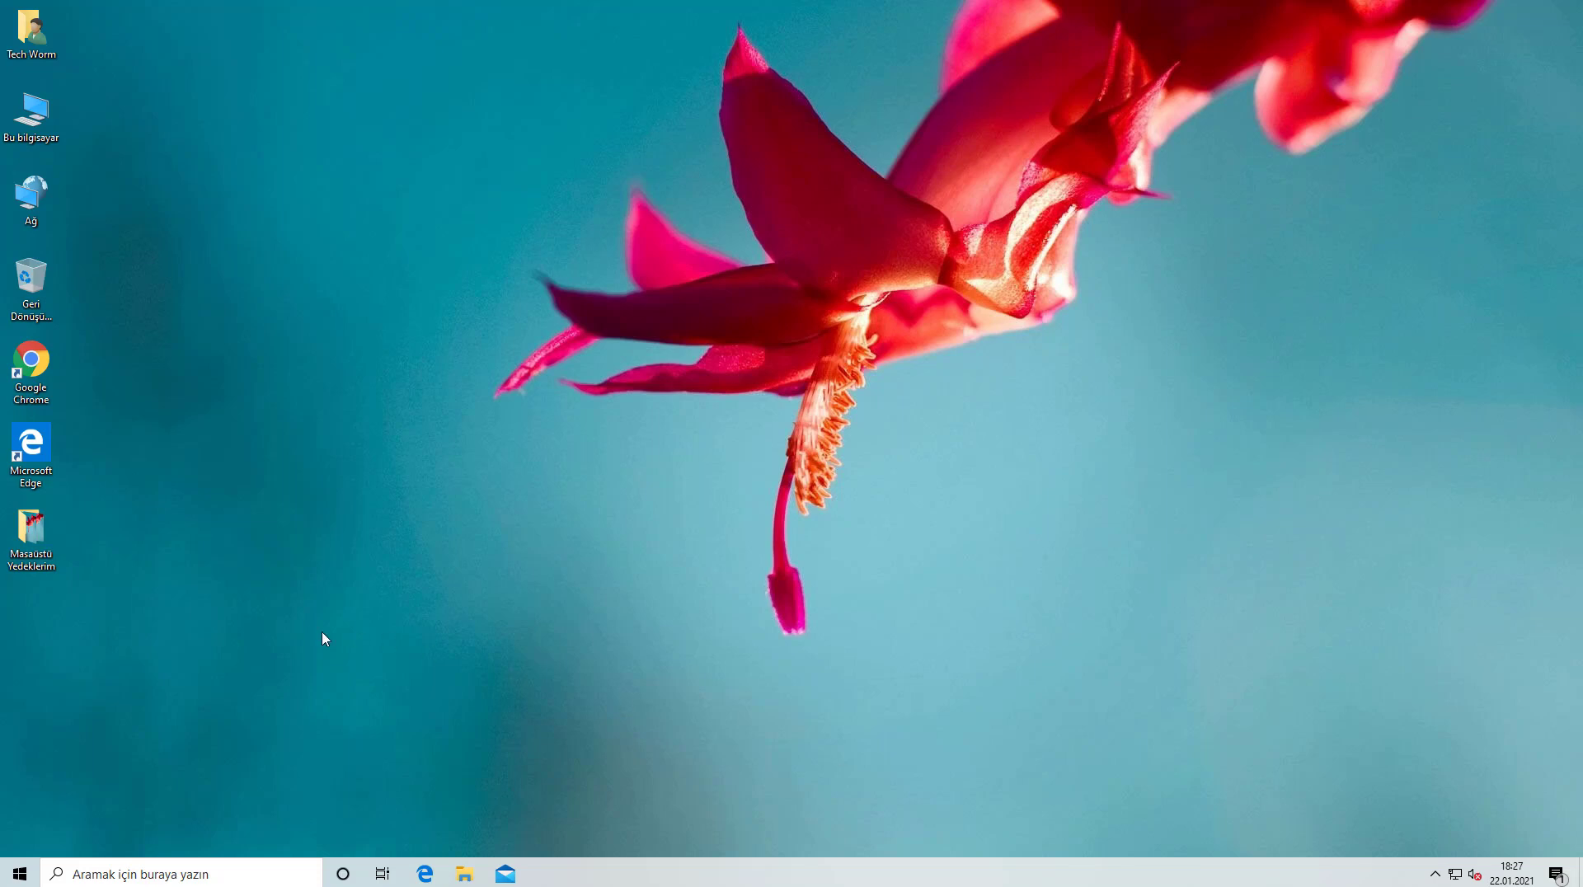
# - Check the folders stored on the Yeni Birim (D:) drive and close the window
pyautogui.click(43, 533)
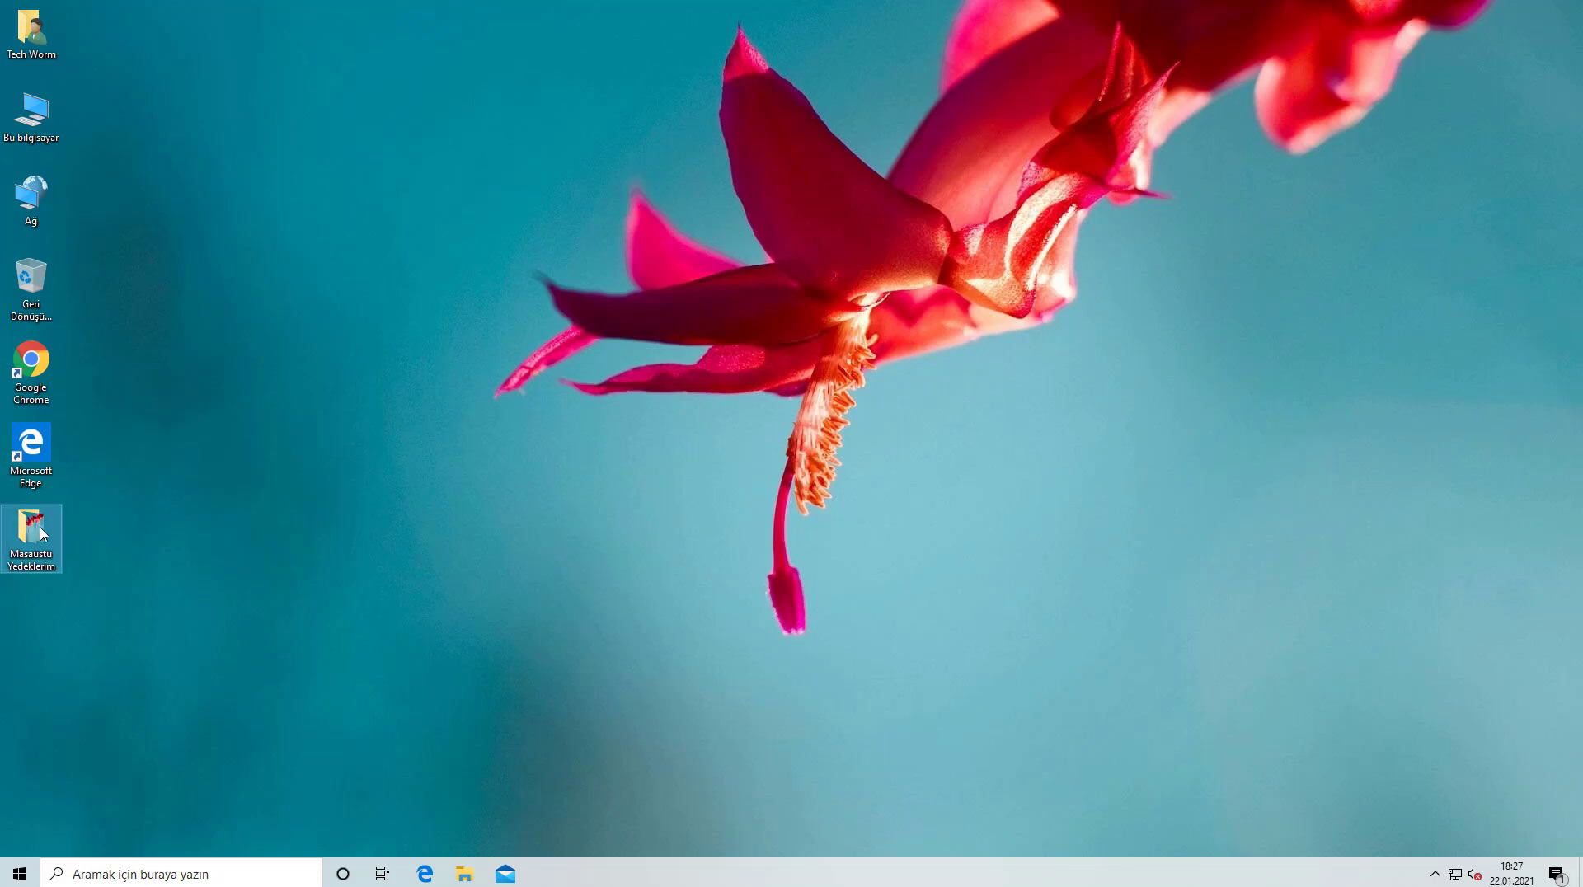
pyautogui.doubleClick(30, 116)
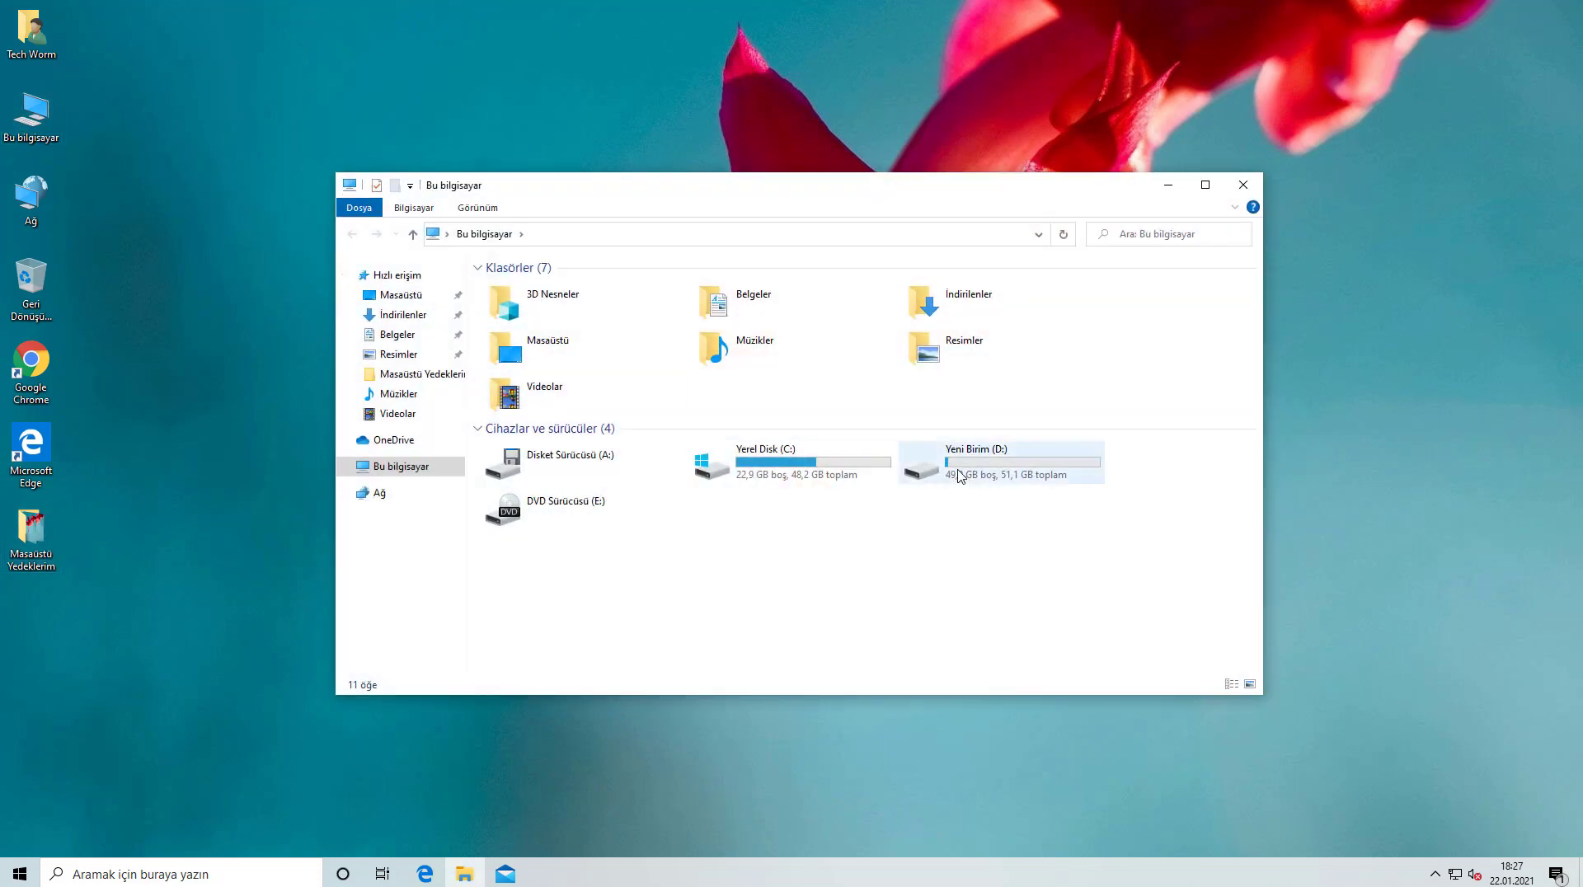
pyautogui.doubleClick(958, 476)
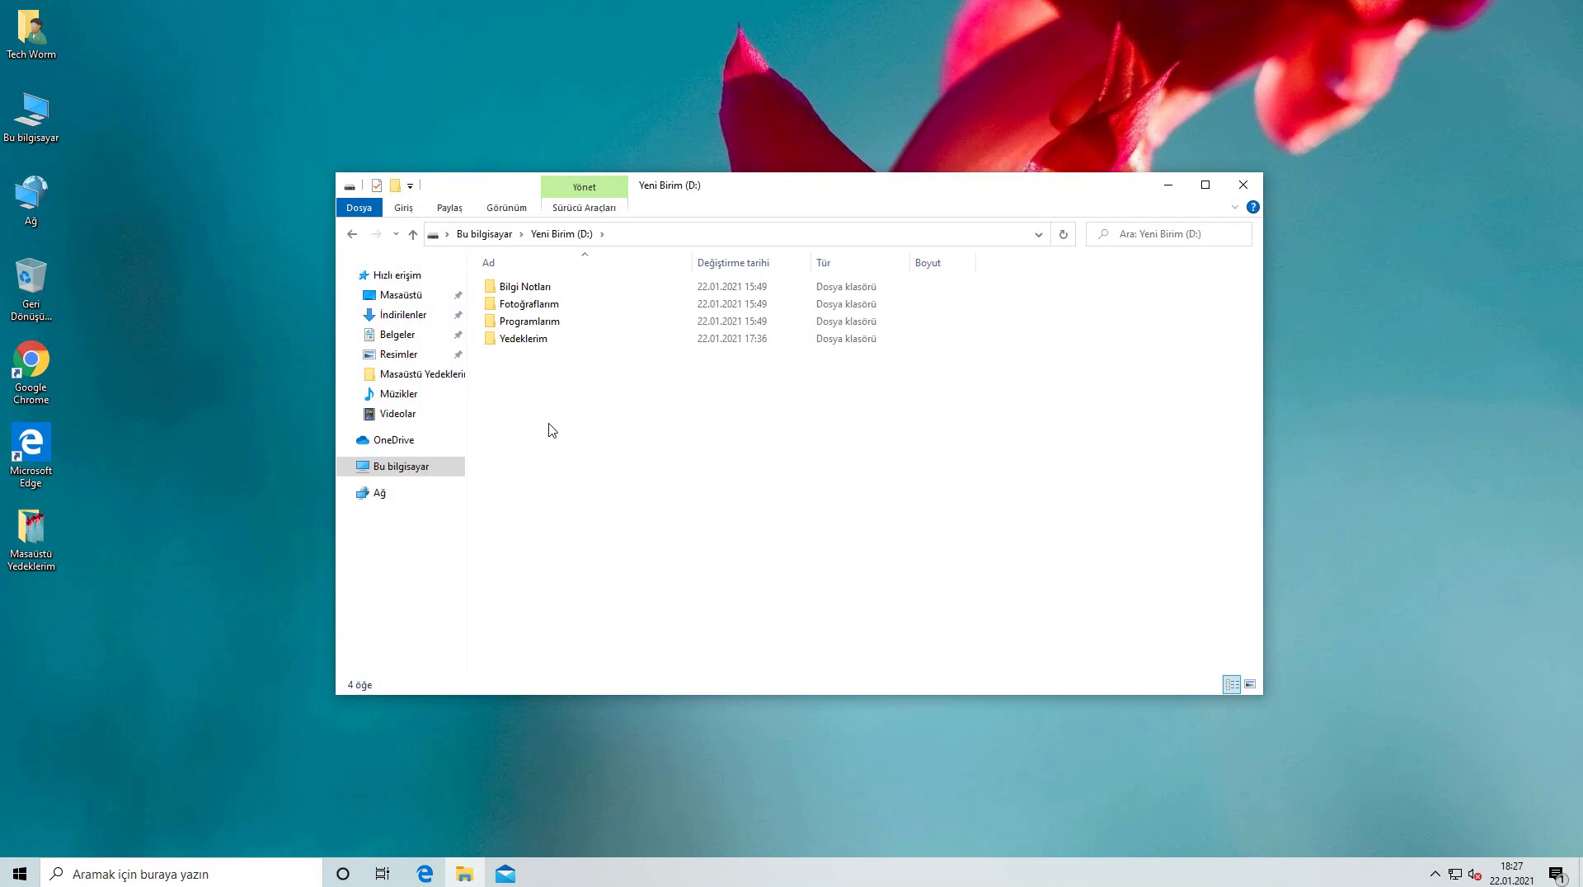
pyautogui.click(1244, 186)
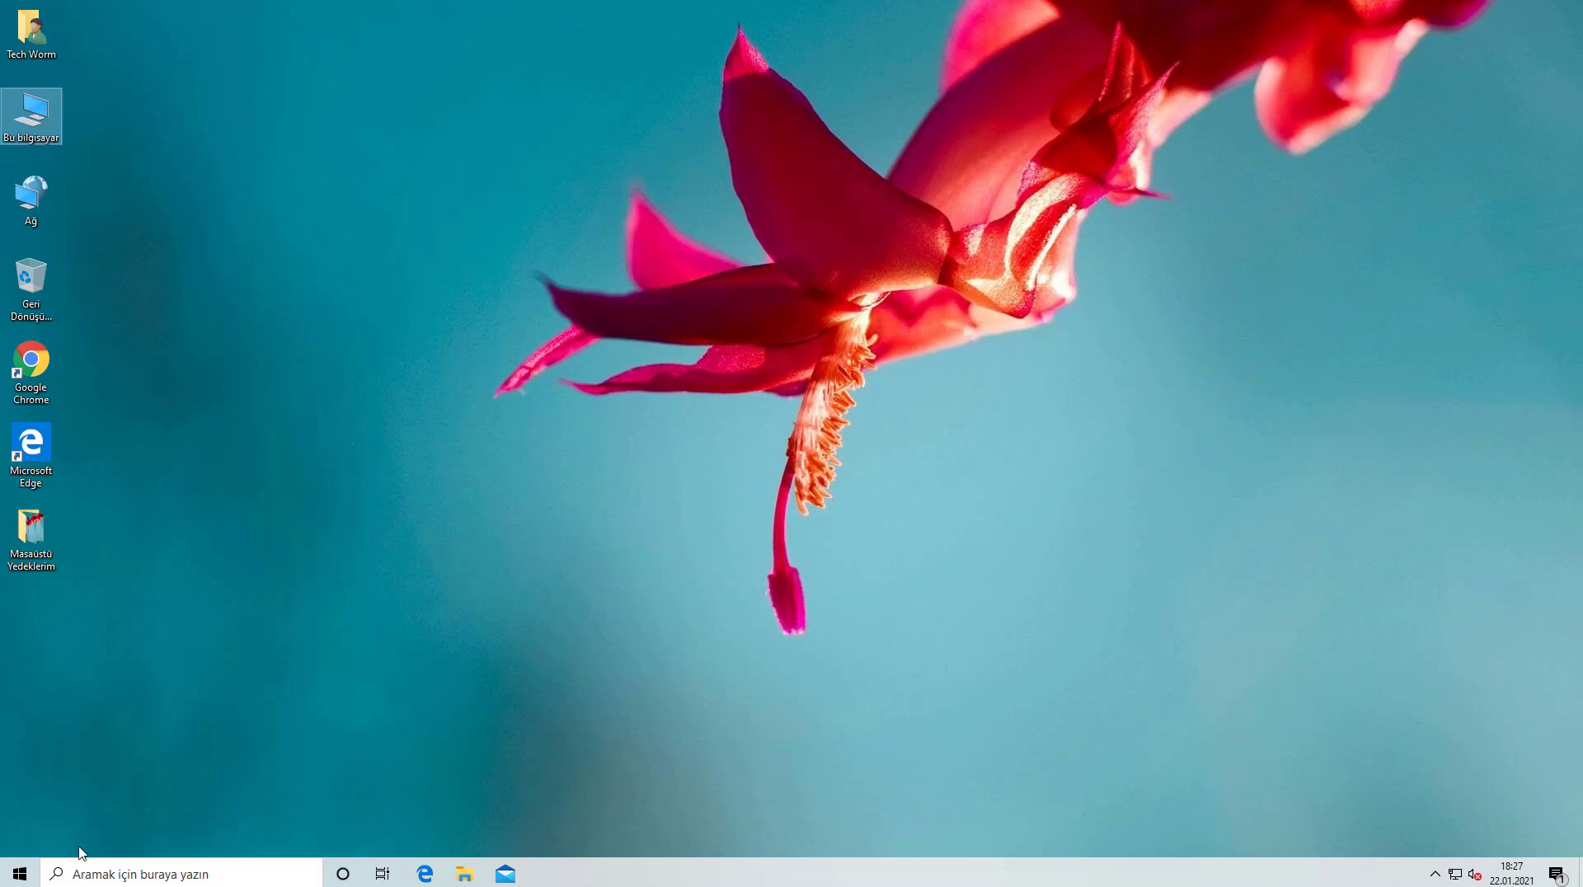
# - Open the Kurtarma page of the Güncelleştirme ve Güvenlik settings in Windows
pyautogui.rightClick(17, 876)
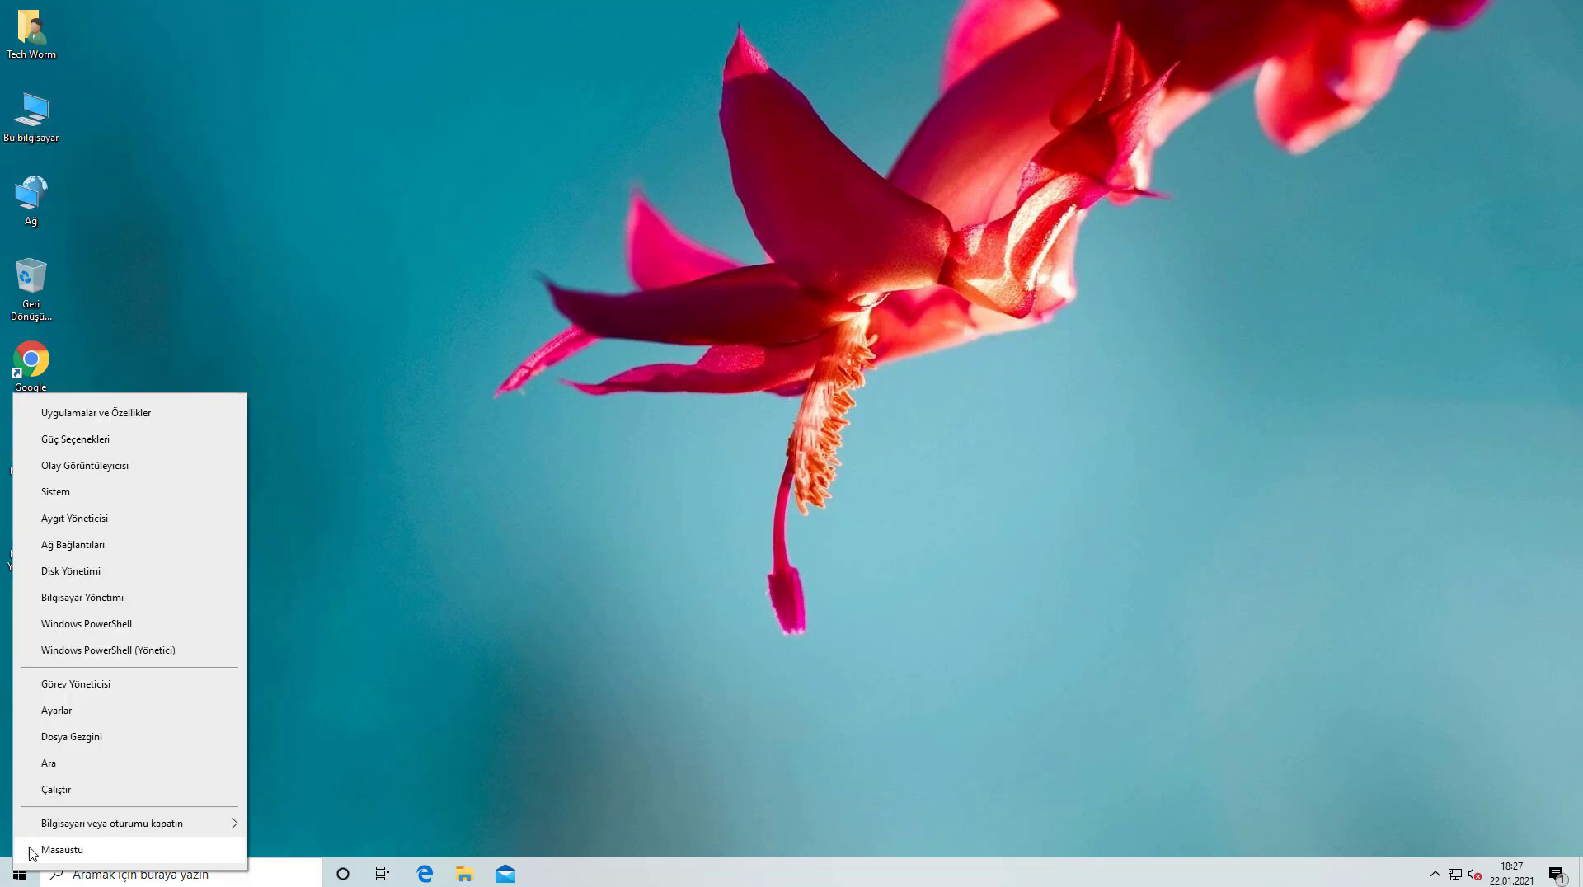
pyautogui.click(71, 713)
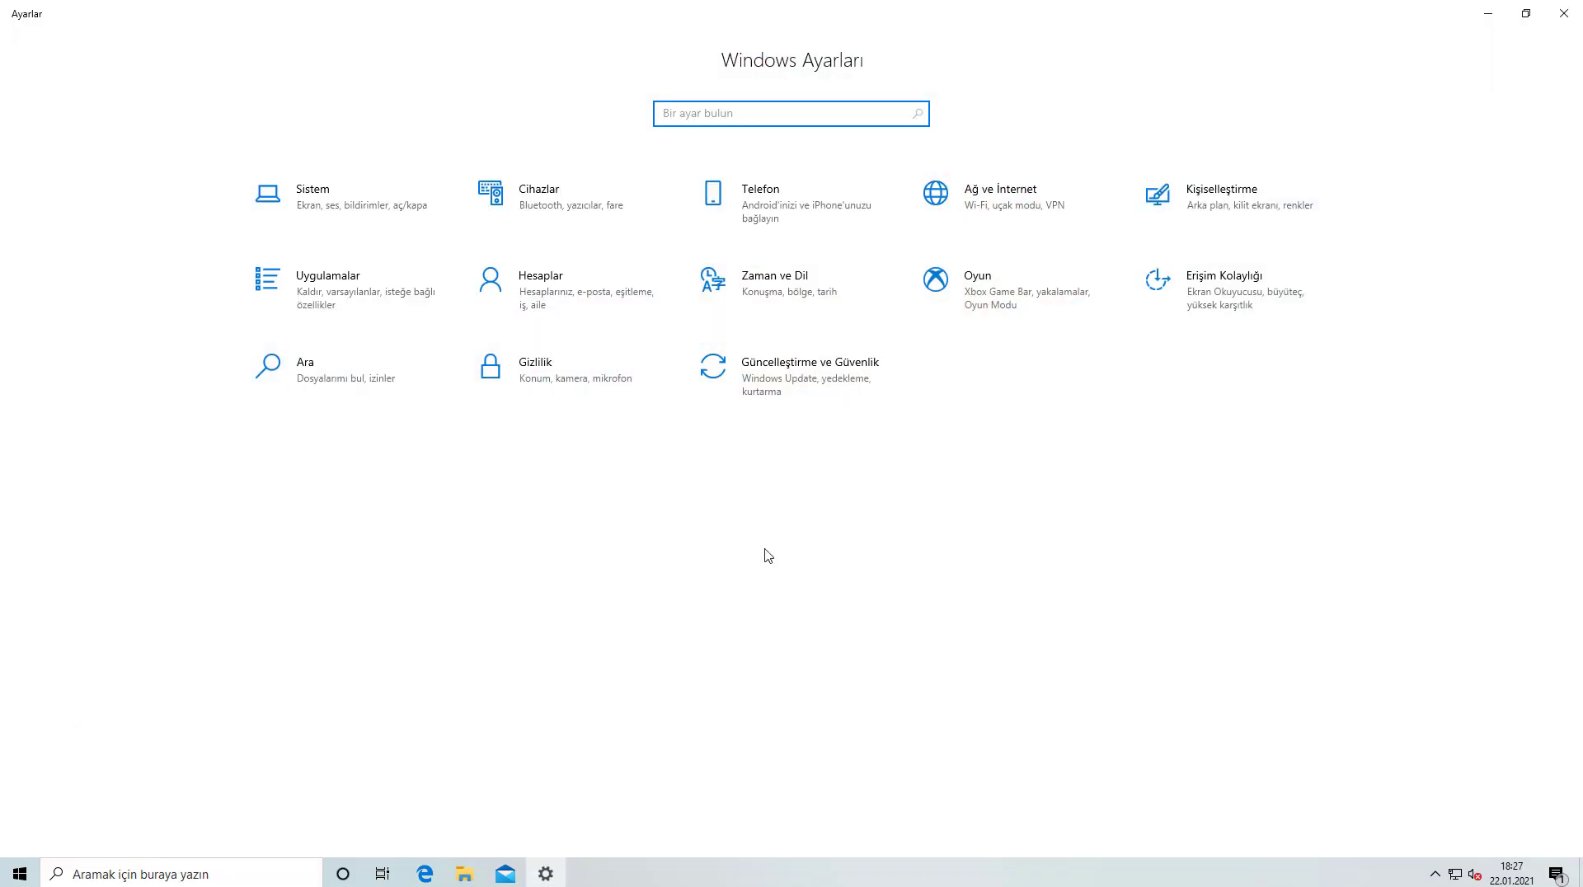
pyautogui.click(810, 385)
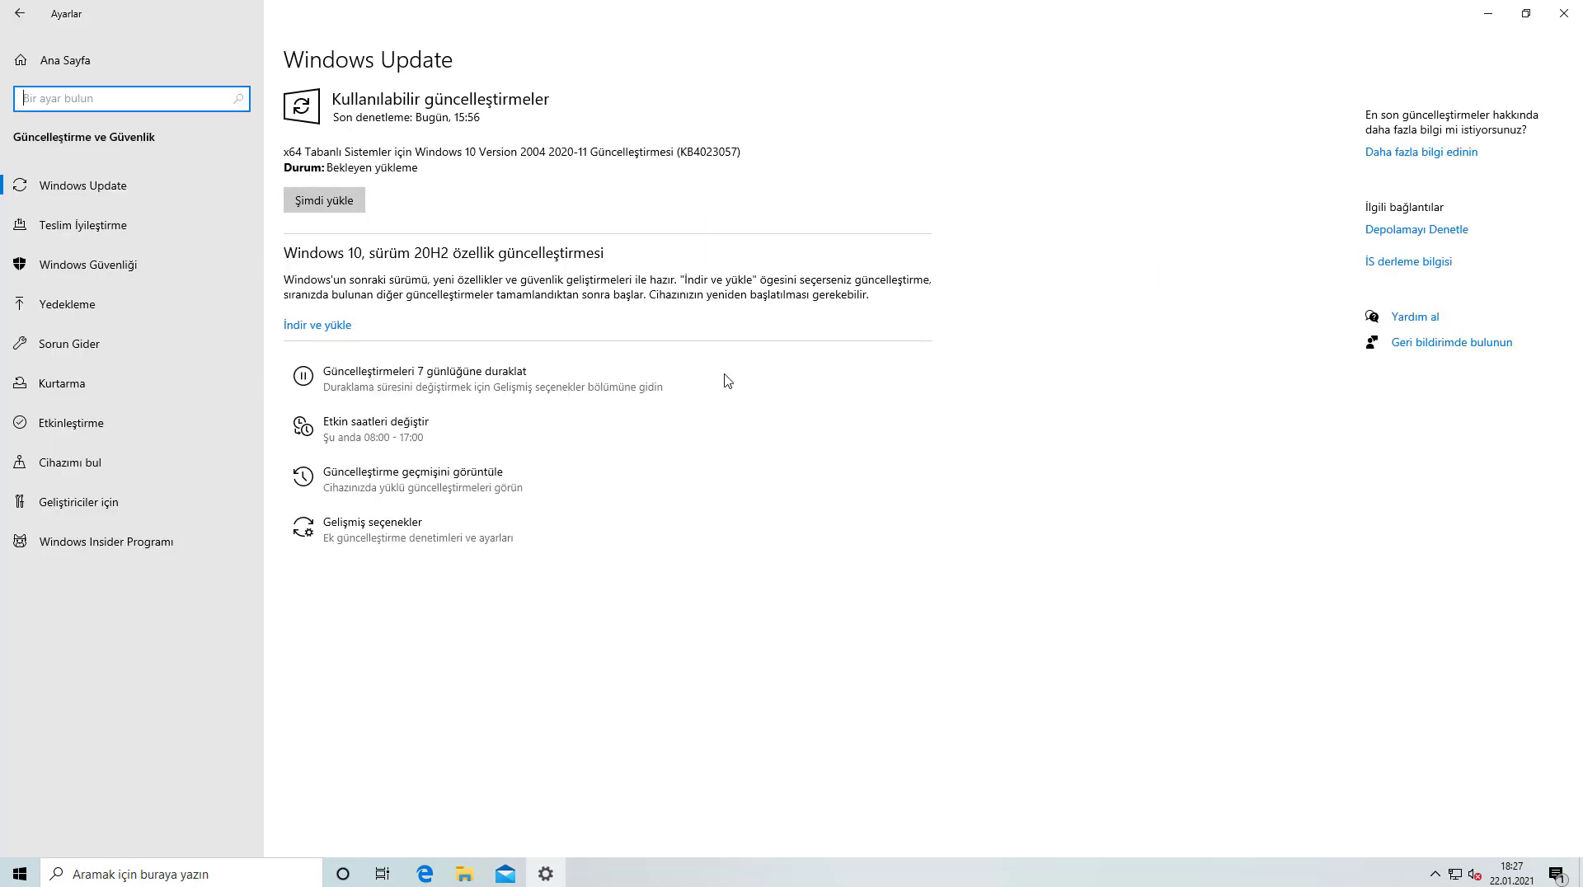
pyautogui.click(118, 387)
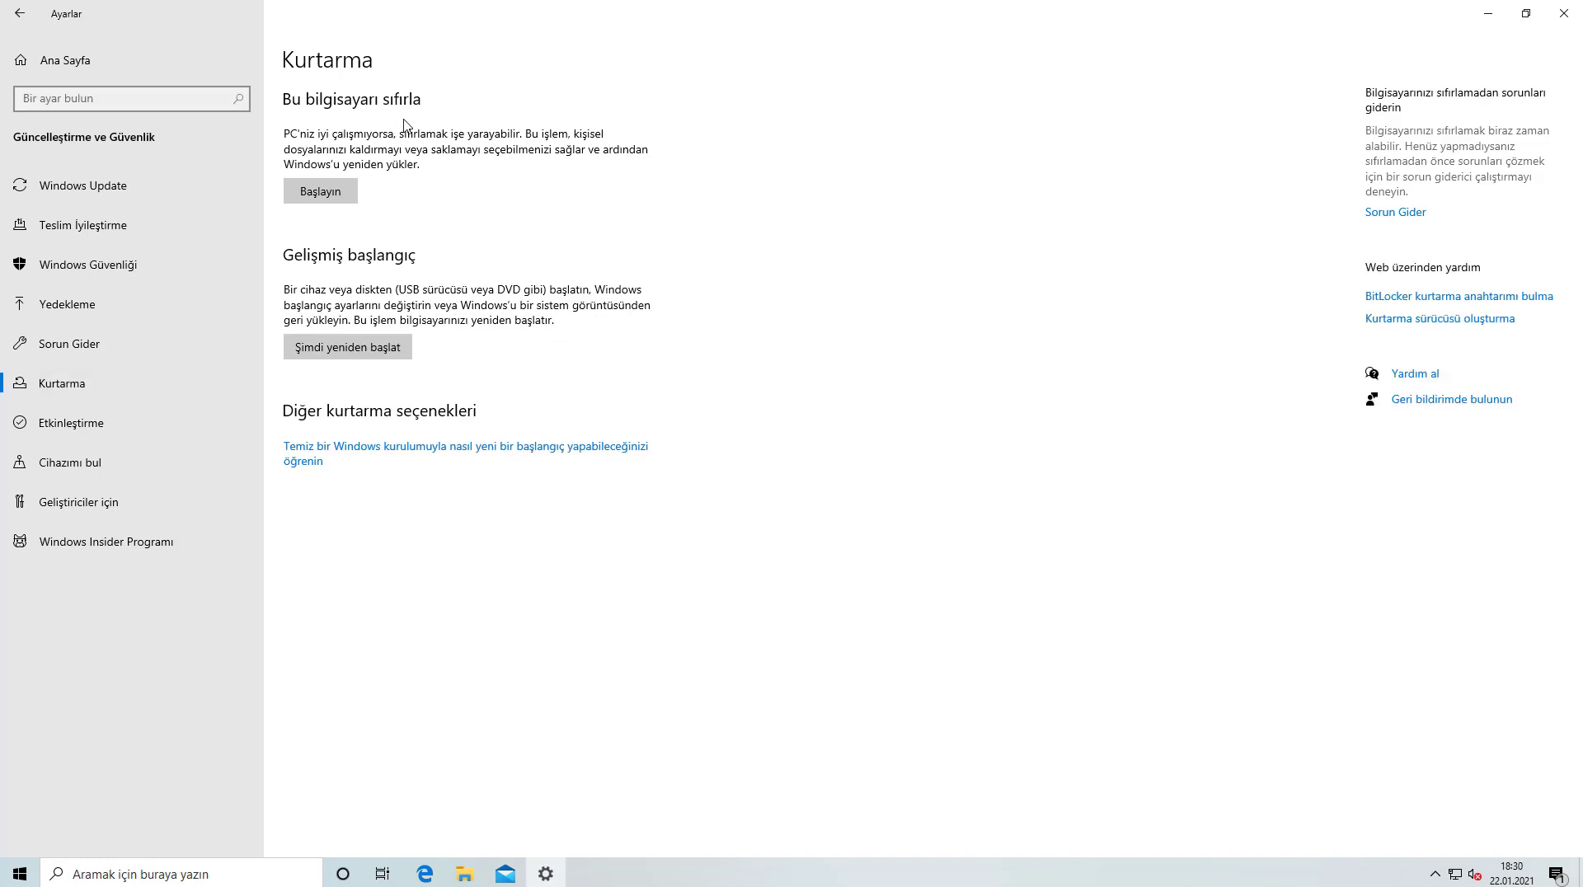
# - Reset this PC with the Dosyalarımı sakla option and Yerel yeniden yükleme, keeping the default additional settings
pyautogui.click(321, 192)
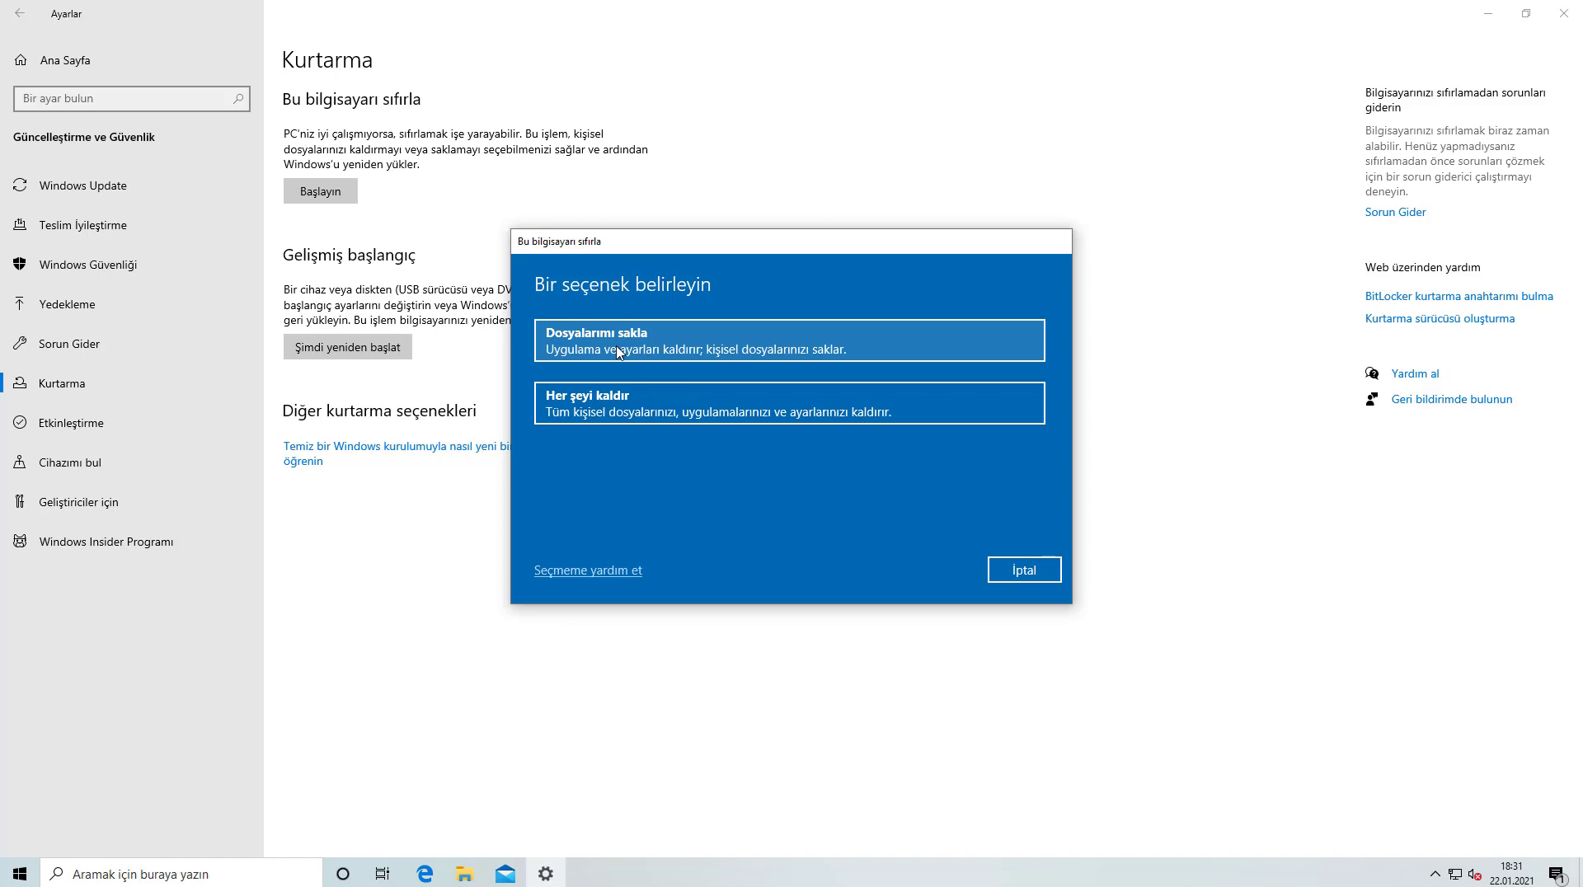
pyautogui.click(683, 338)
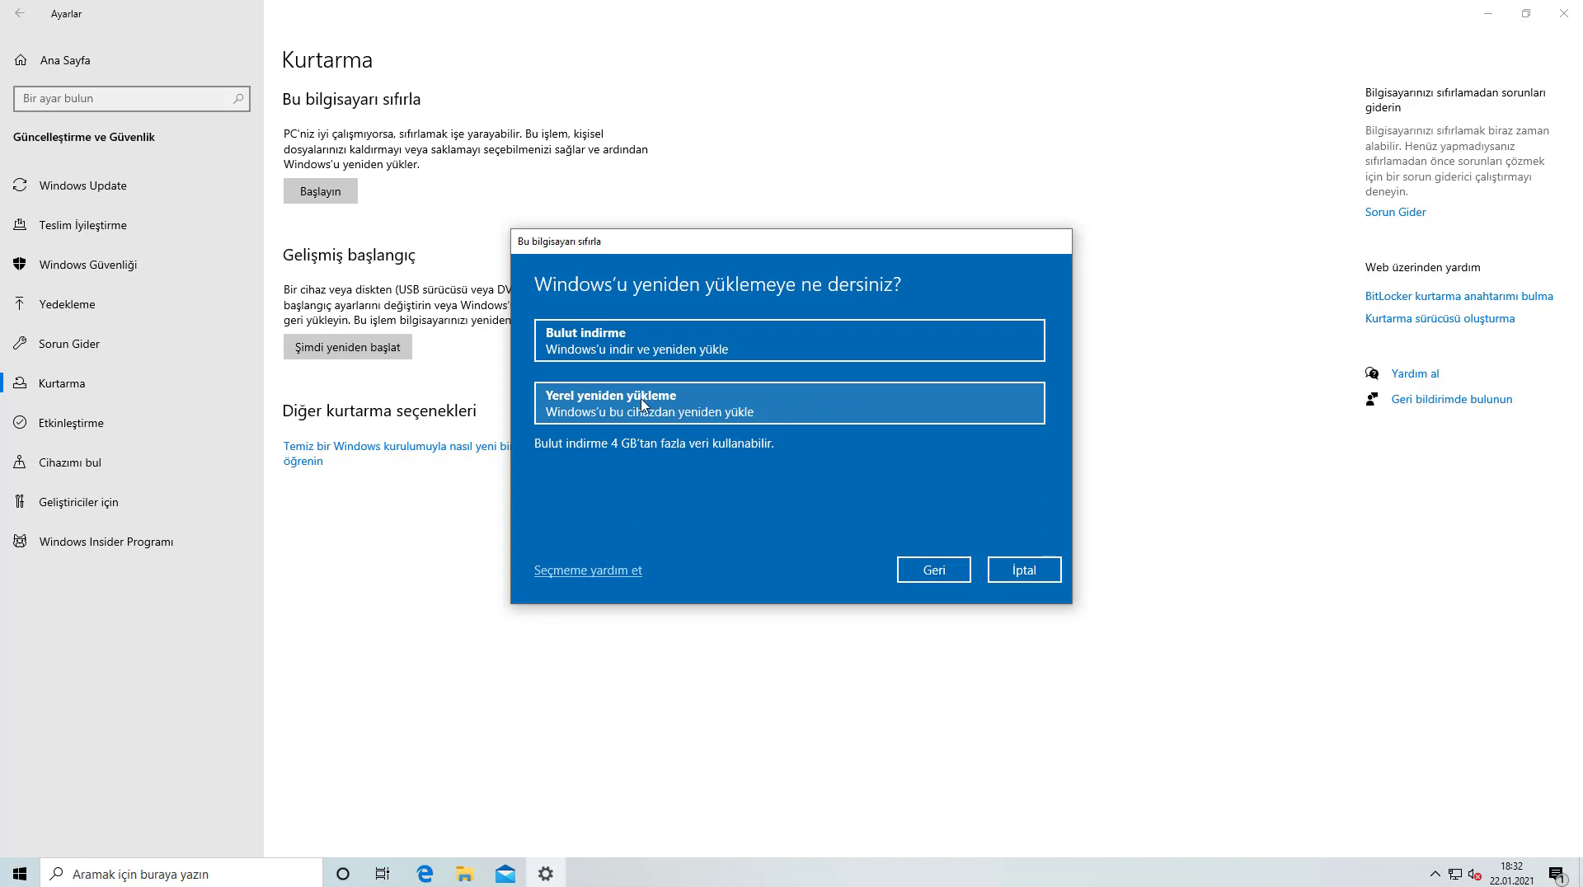
pyautogui.click(616, 409)
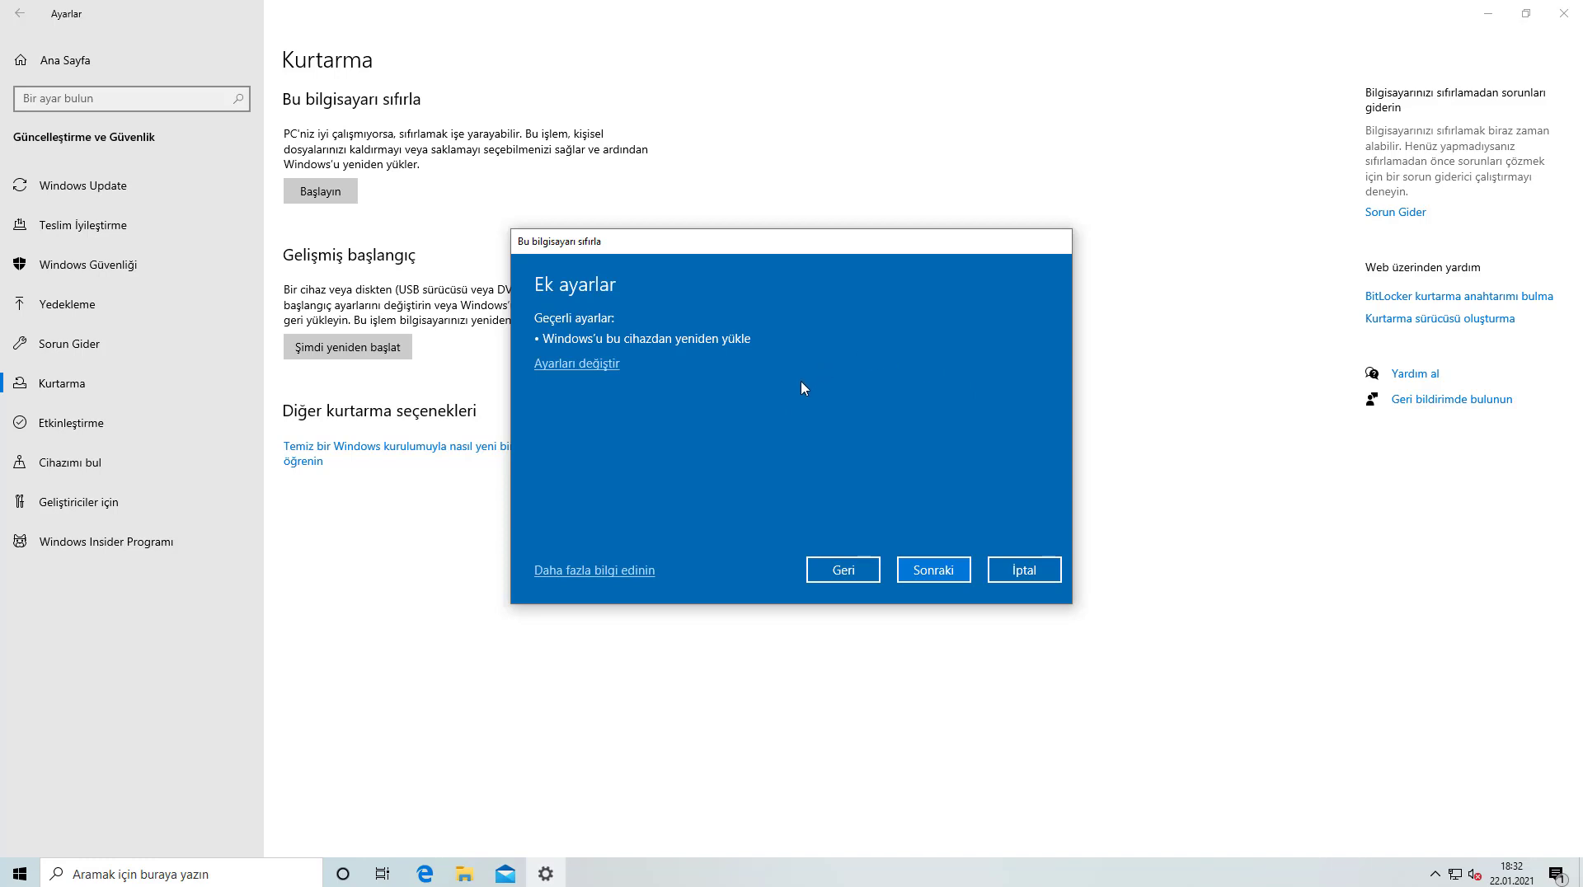
pyautogui.click(938, 561)
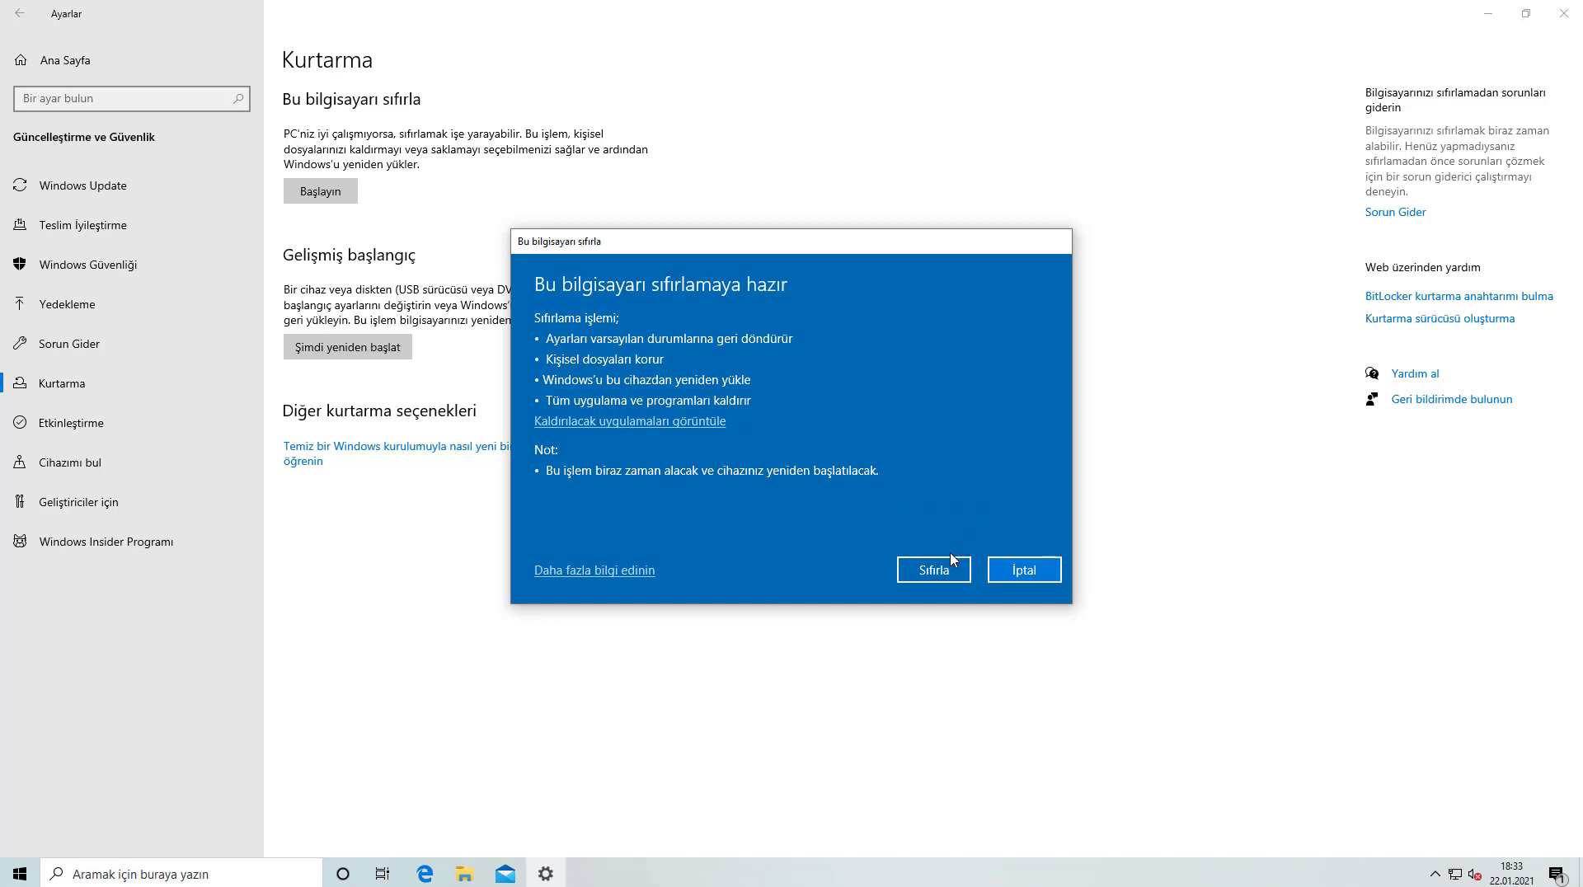
pyautogui.click(935, 570)
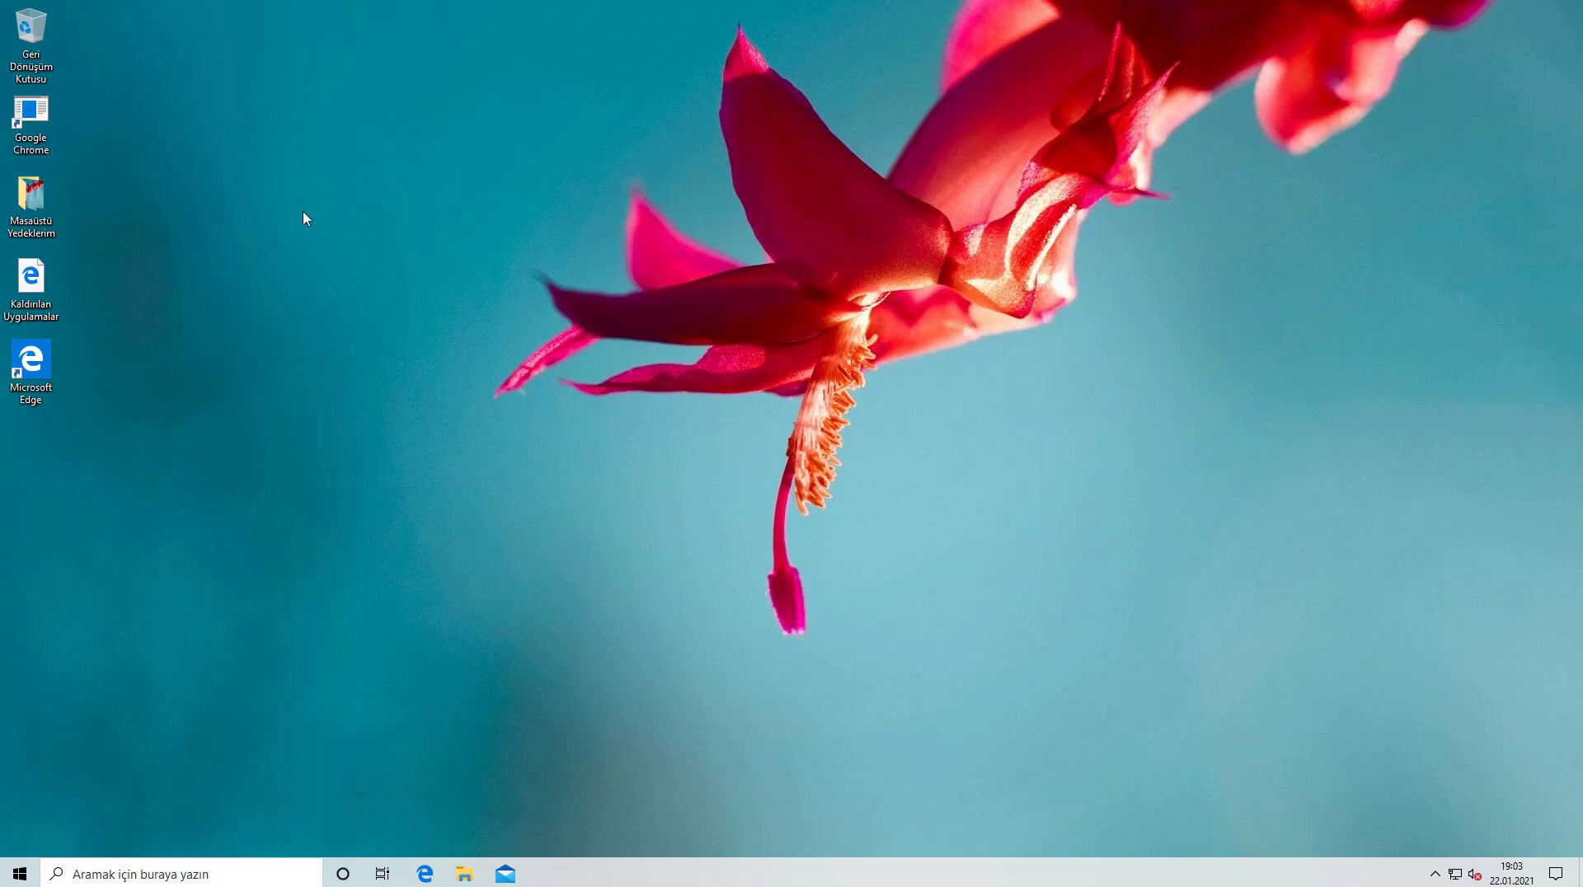
# - Enable the Bilgisayar, Kullanıcı Dosyaları and Ağ desktop icons through the theme-related desktop icon settings, and close the settings
pyautogui.rightClick(311, 185)
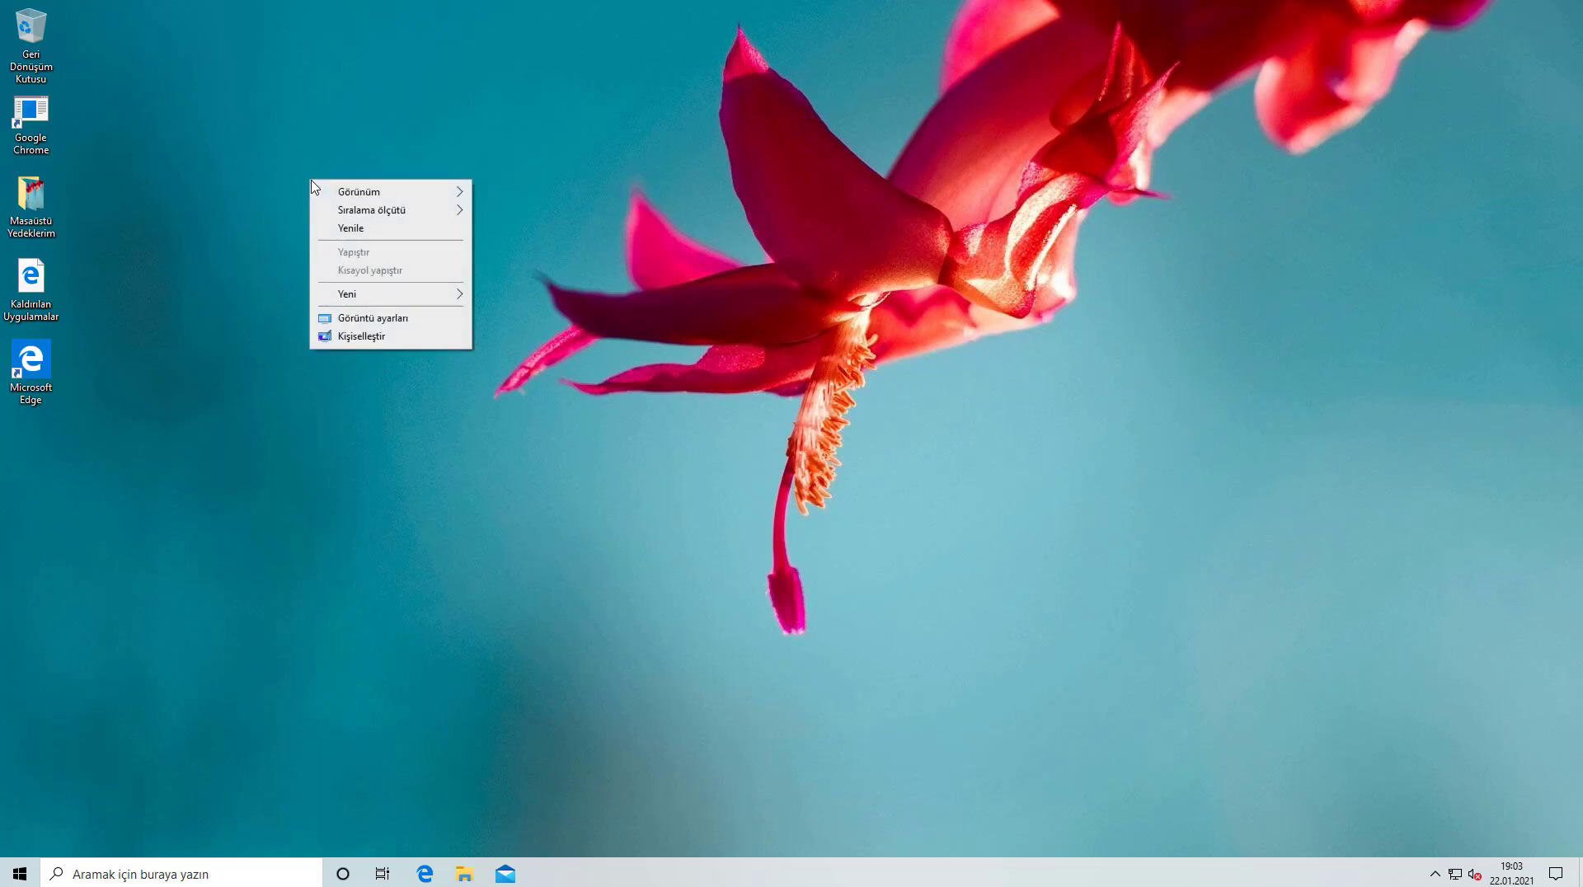
pyautogui.click(361, 336)
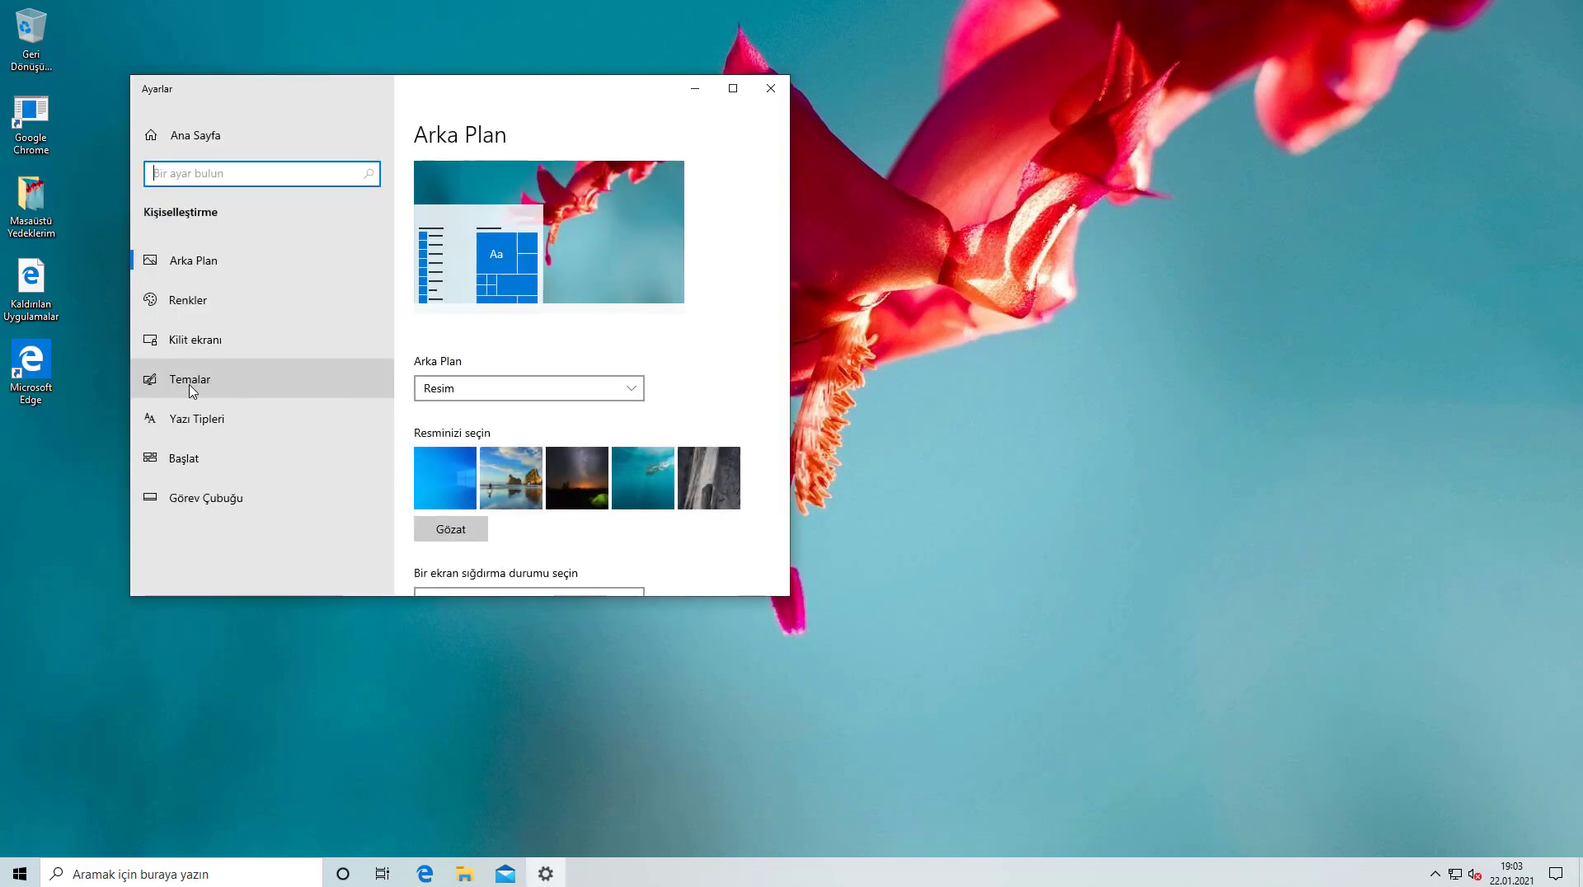
pyautogui.click(244, 385)
pyautogui.scroll(-10, 544, 412)
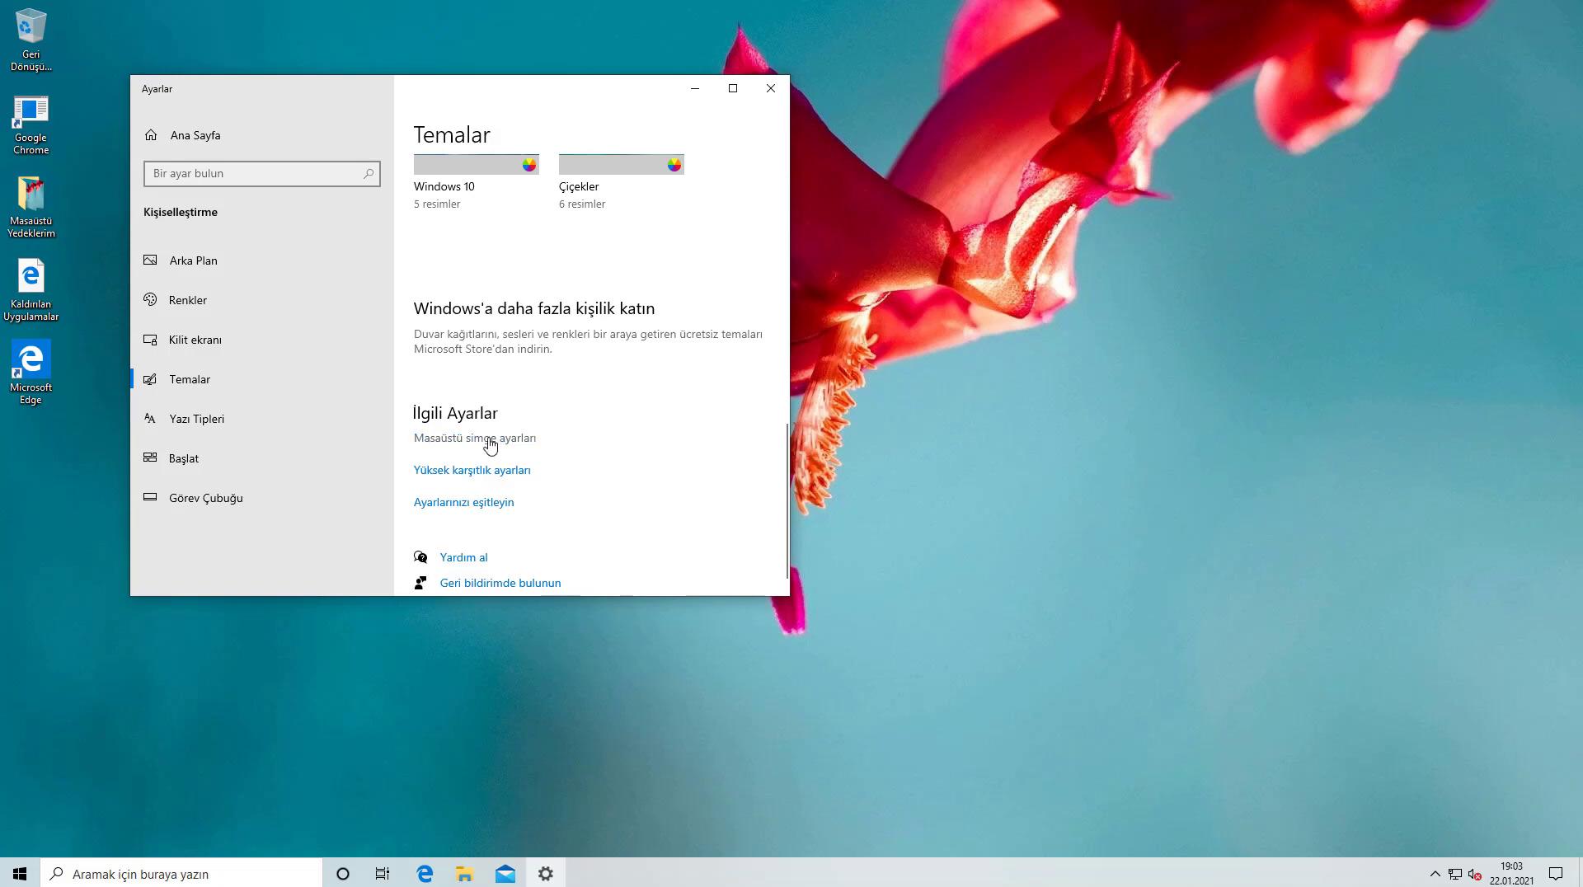
pyautogui.click(491, 443)
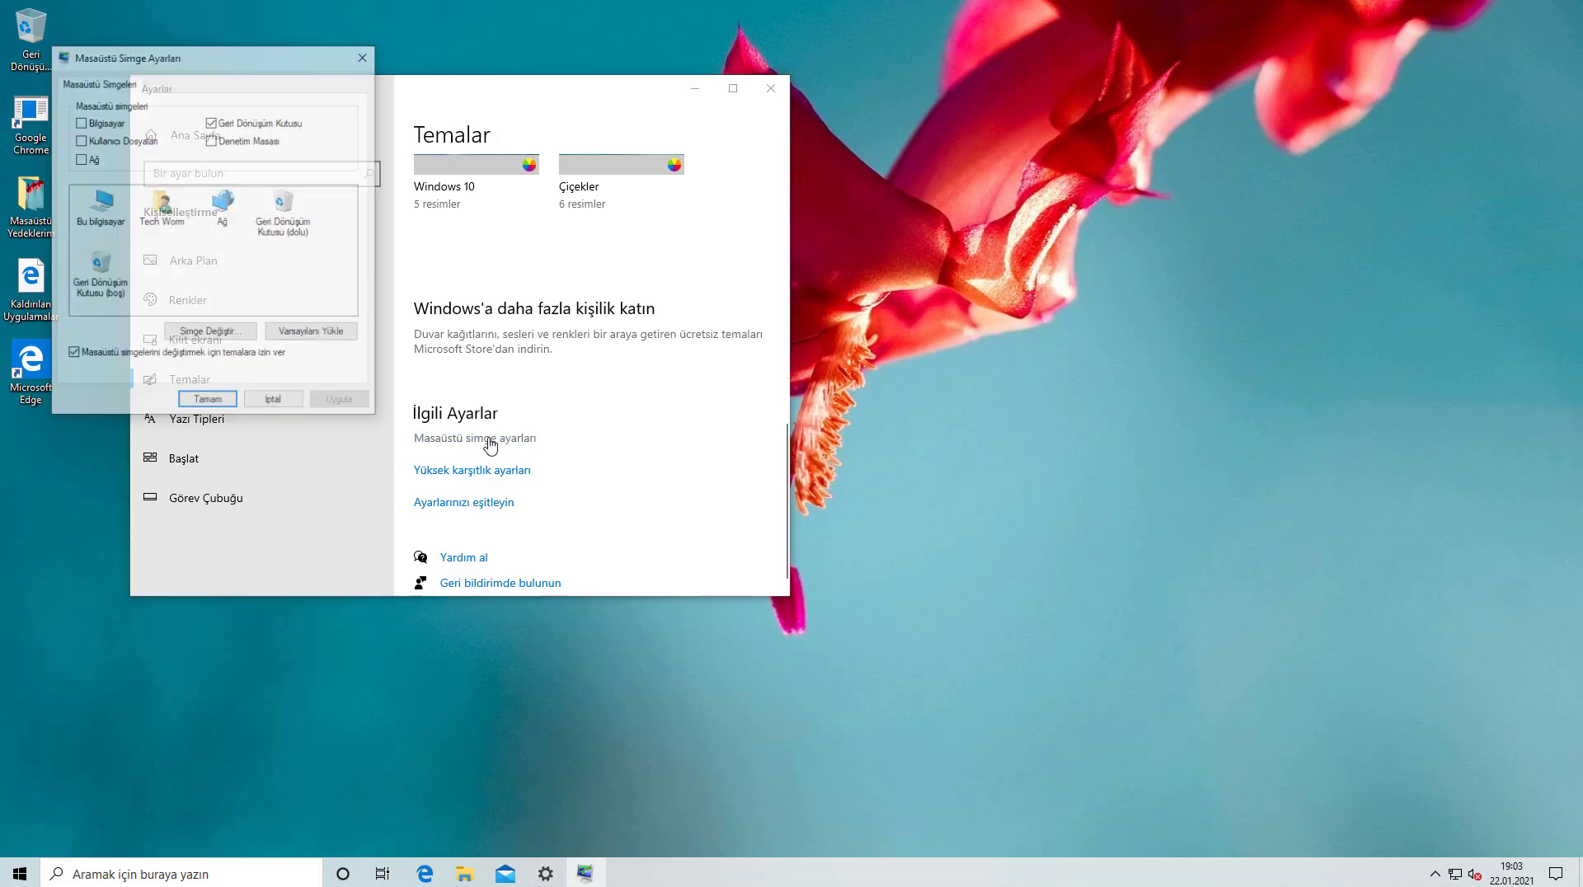
pyautogui.click(95, 144)
pyautogui.click(93, 159)
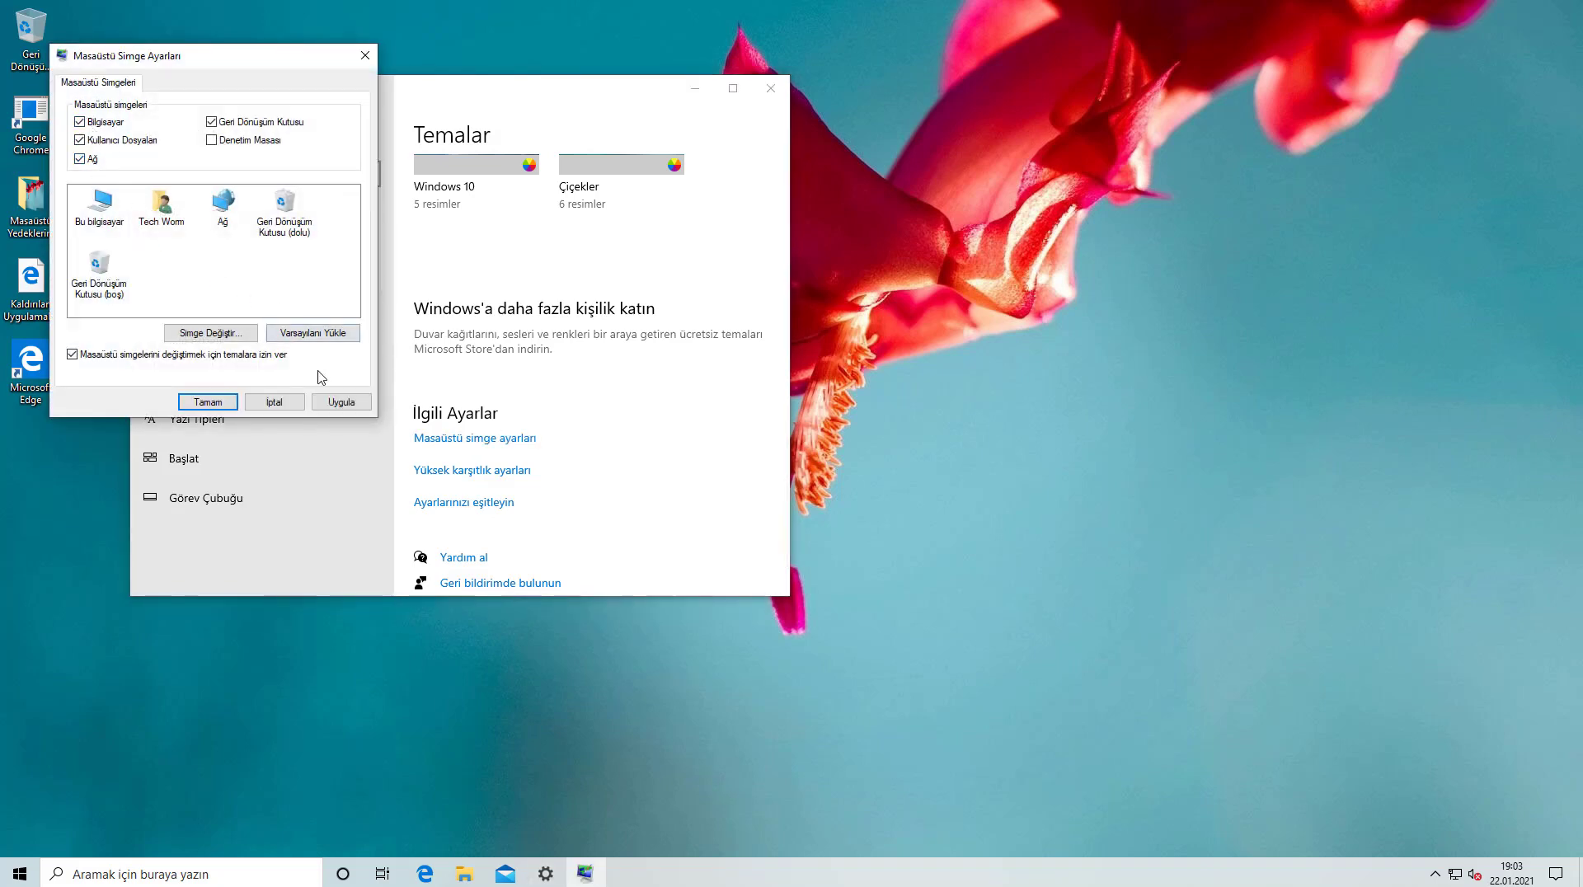
pyautogui.click(317, 403)
pyautogui.click(207, 401)
pyautogui.click(770, 90)
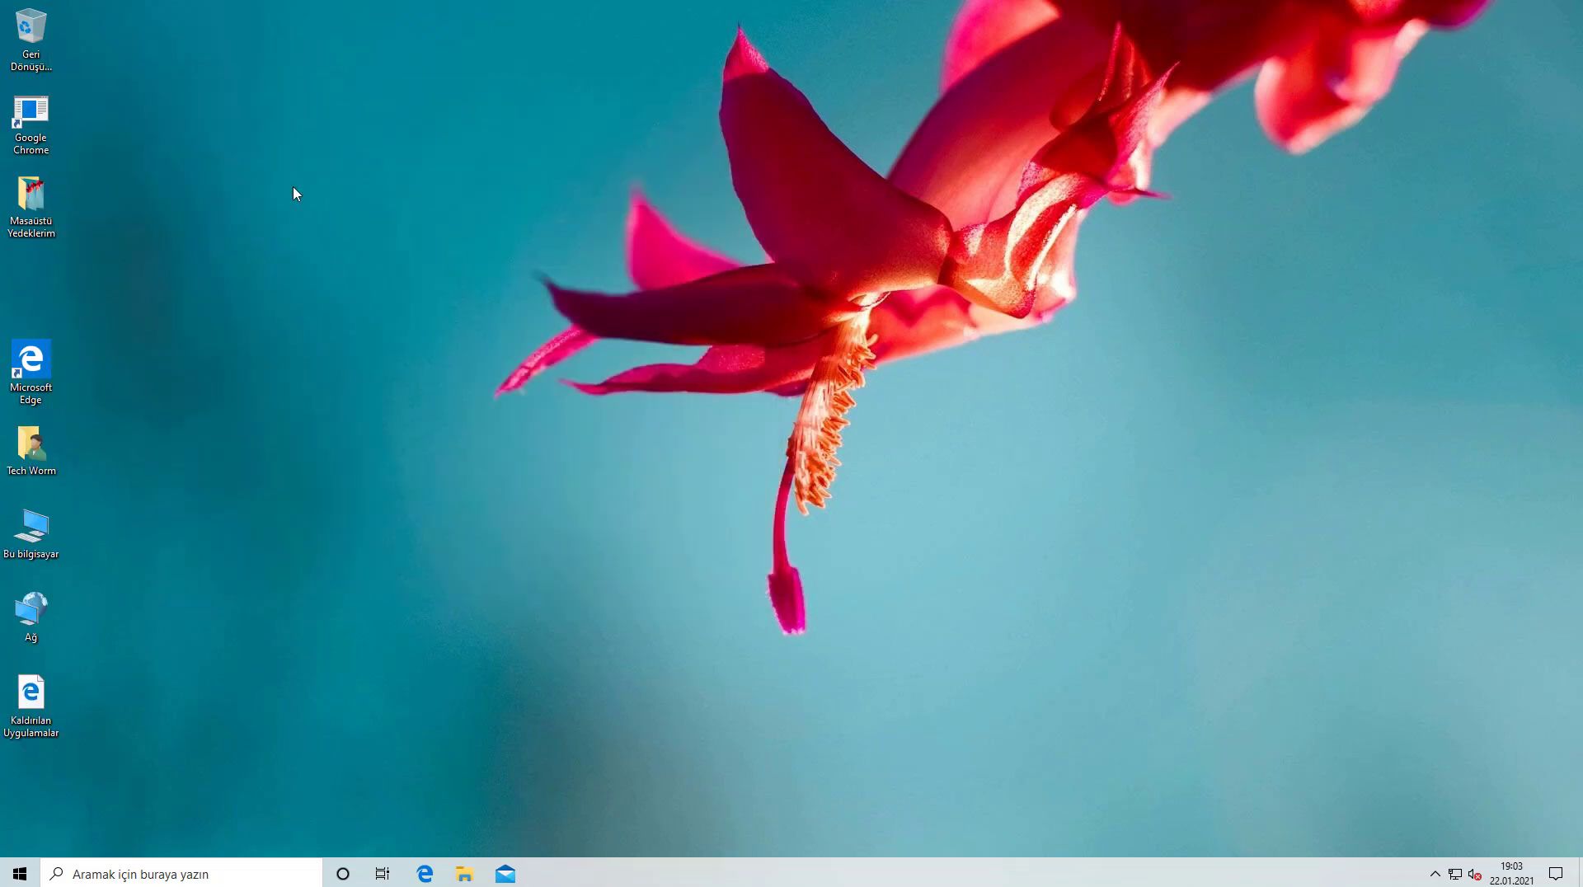
# - Sort the desktop icons by name (Ad), and apply the same sort again to reverse their order
pyautogui.rightClick(281, 116)
pyautogui.moveTo(322, 142)
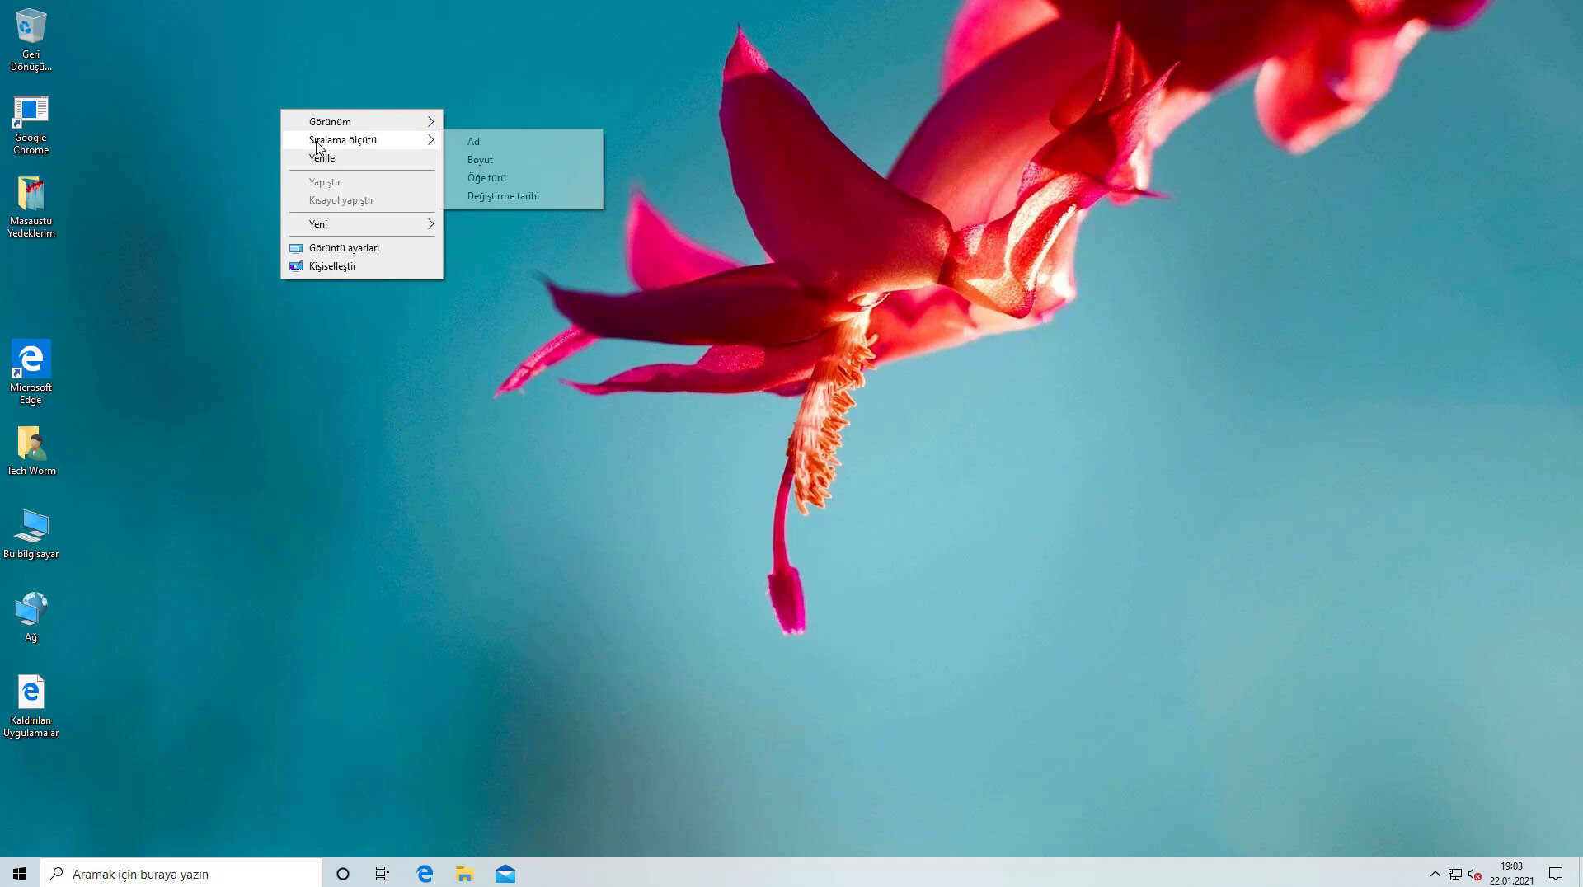
pyautogui.click(474, 141)
pyautogui.rightClick(262, 130)
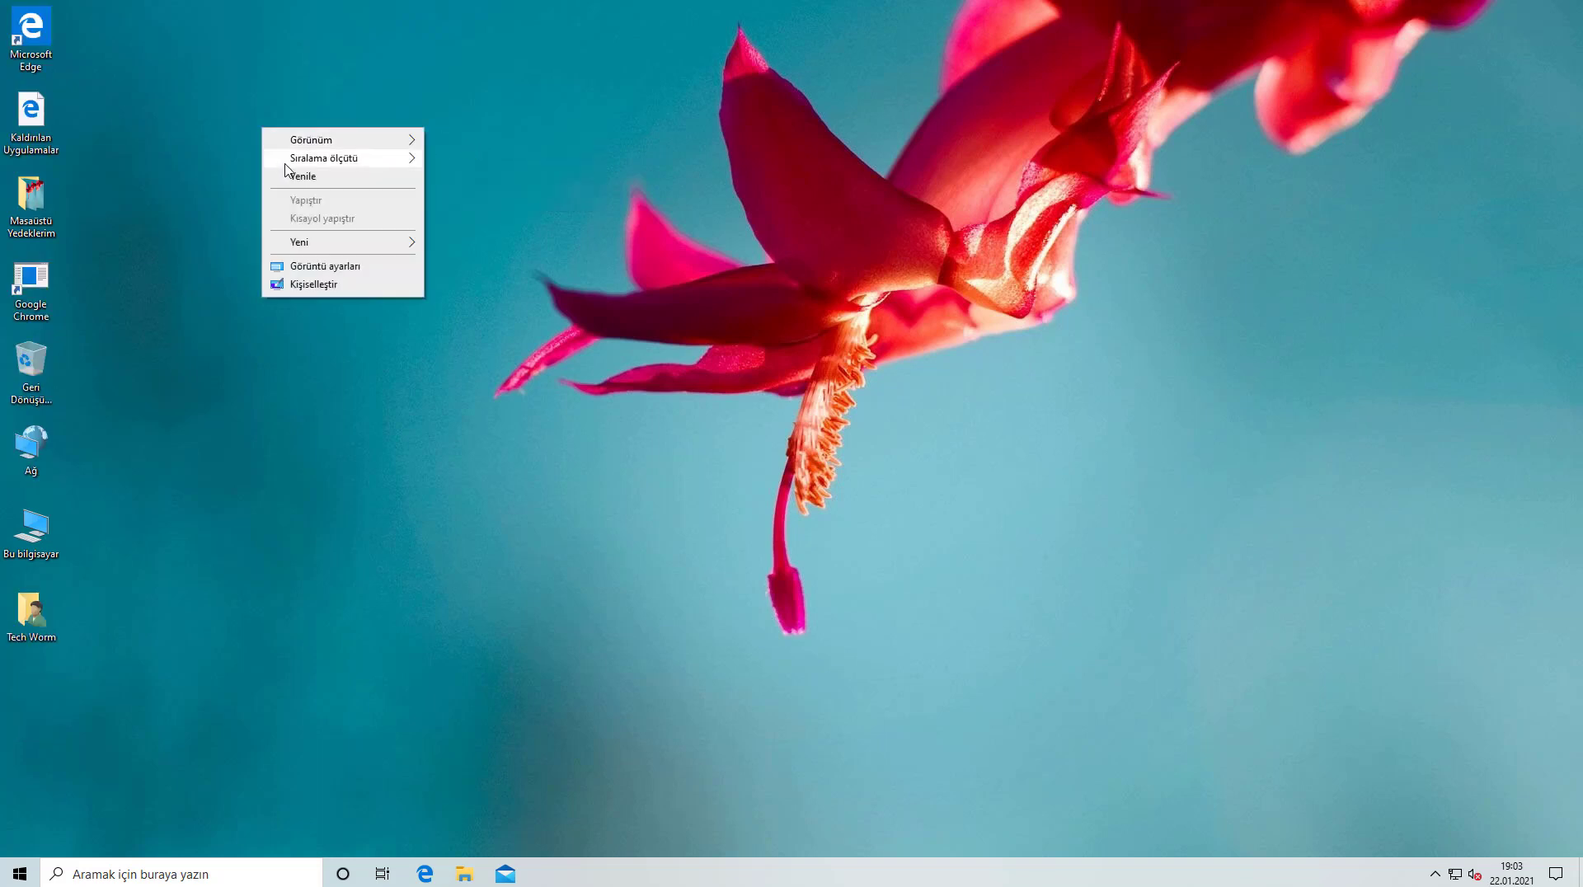
pyautogui.moveTo(357, 165)
pyautogui.click(478, 161)
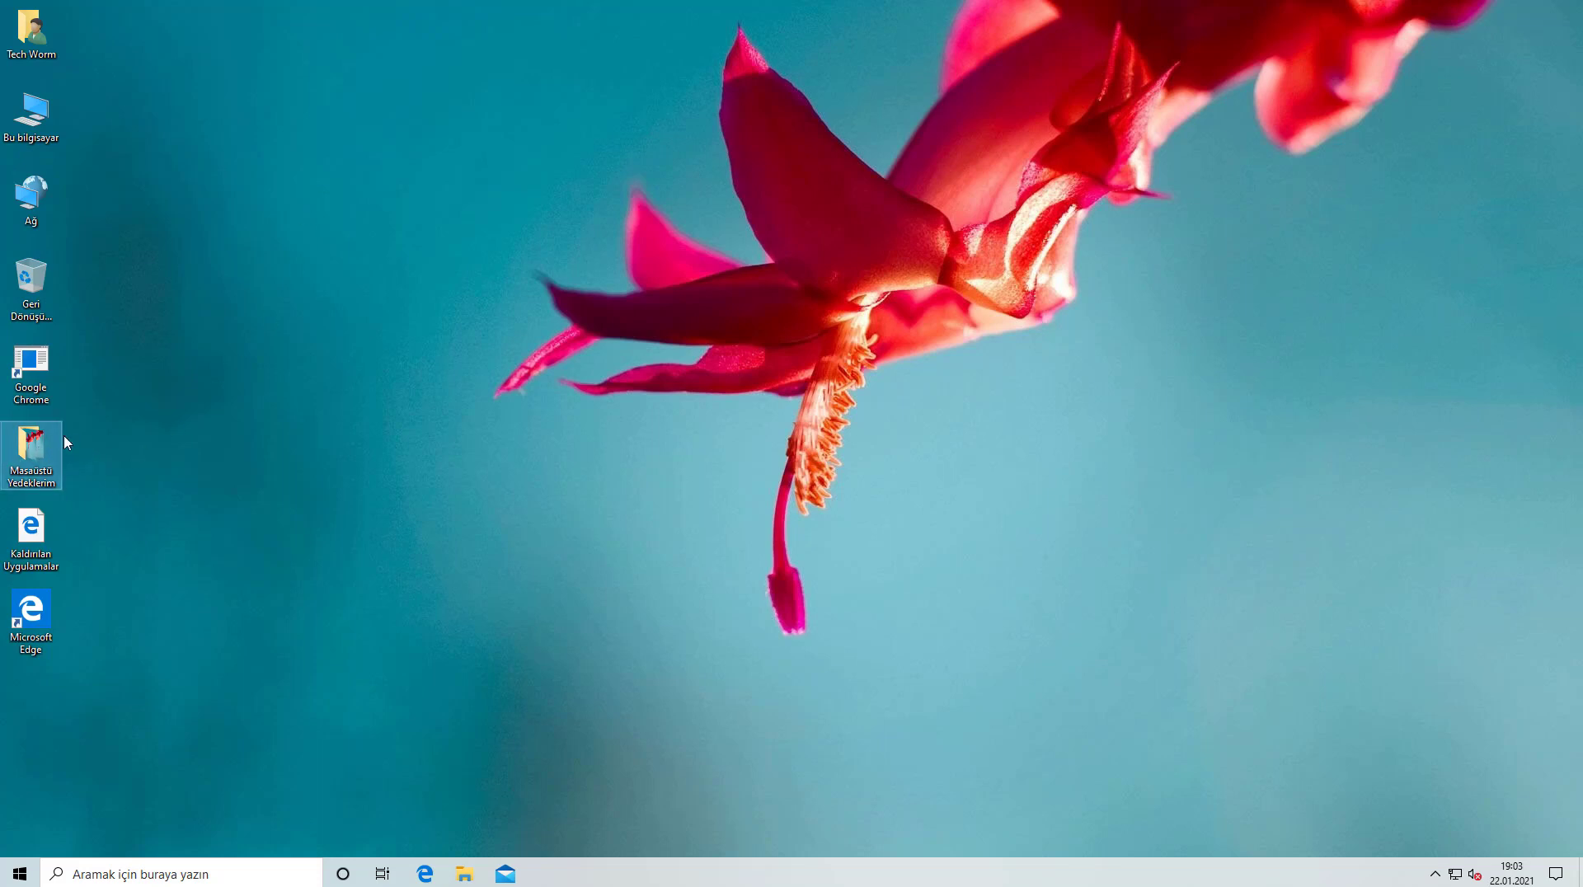
# - Check that the folders on the Yeni Birim (D:) drive are still there after the reset, and close the window
pyautogui.doubleClick(32, 113)
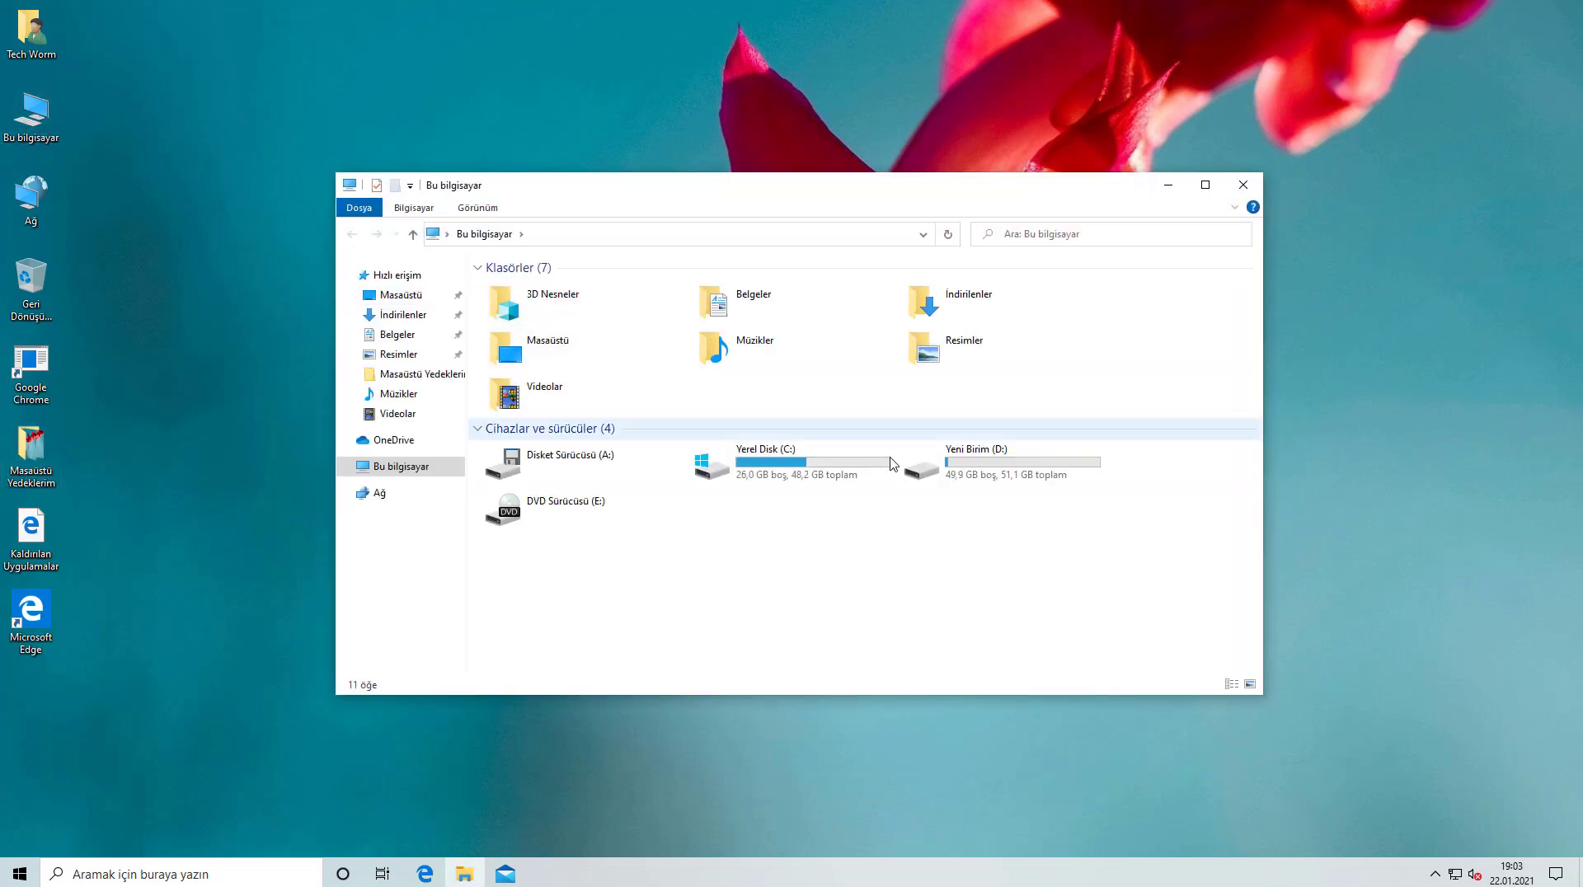
pyautogui.doubleClick(979, 471)
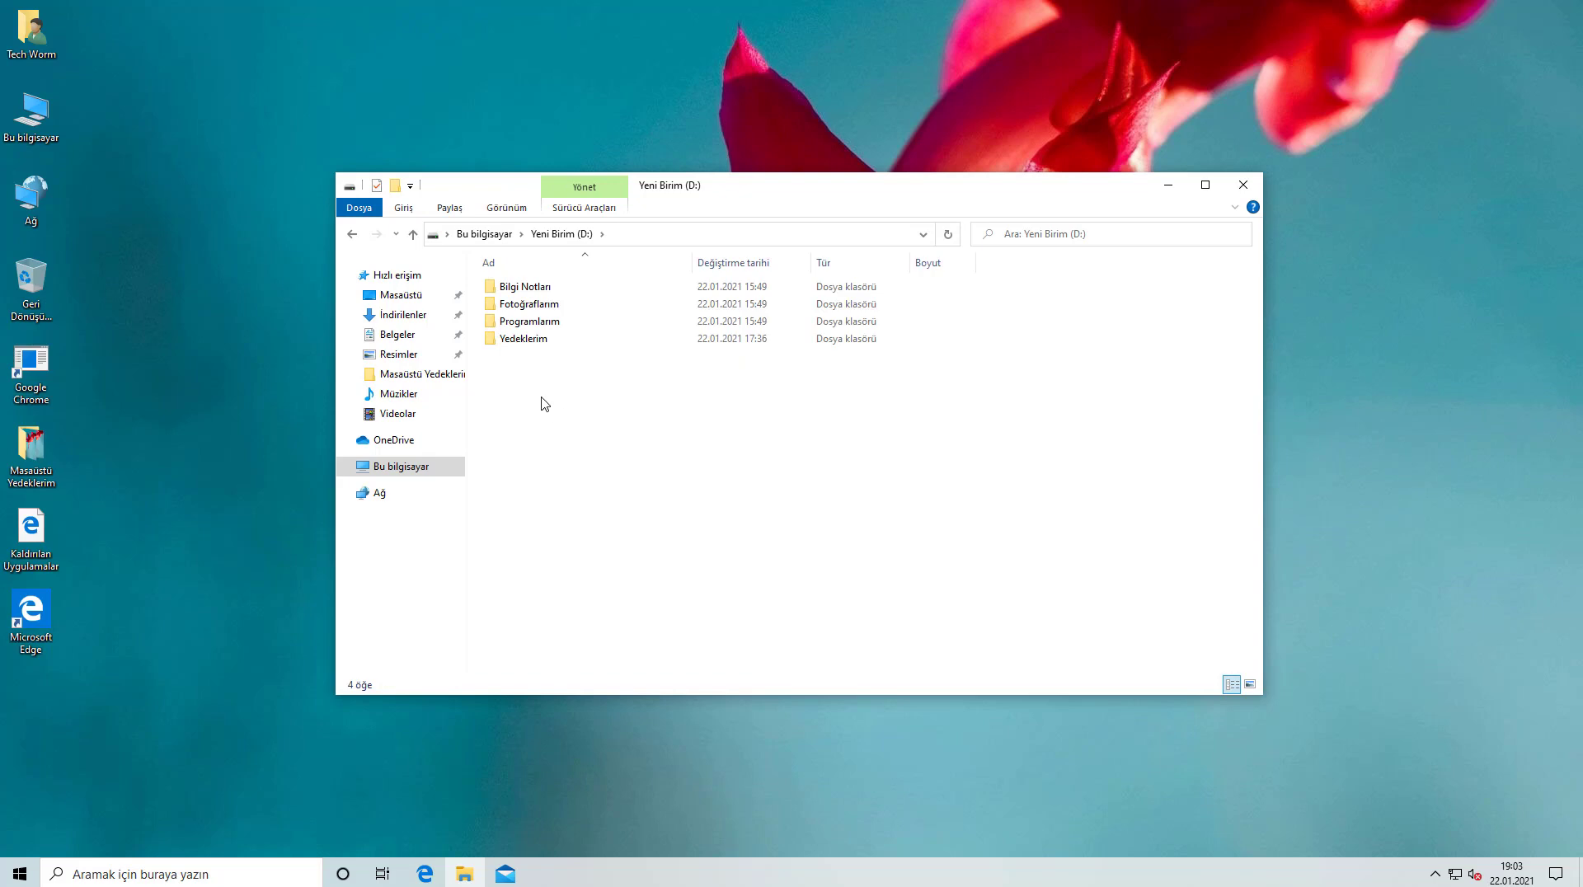
pyautogui.click(1244, 191)
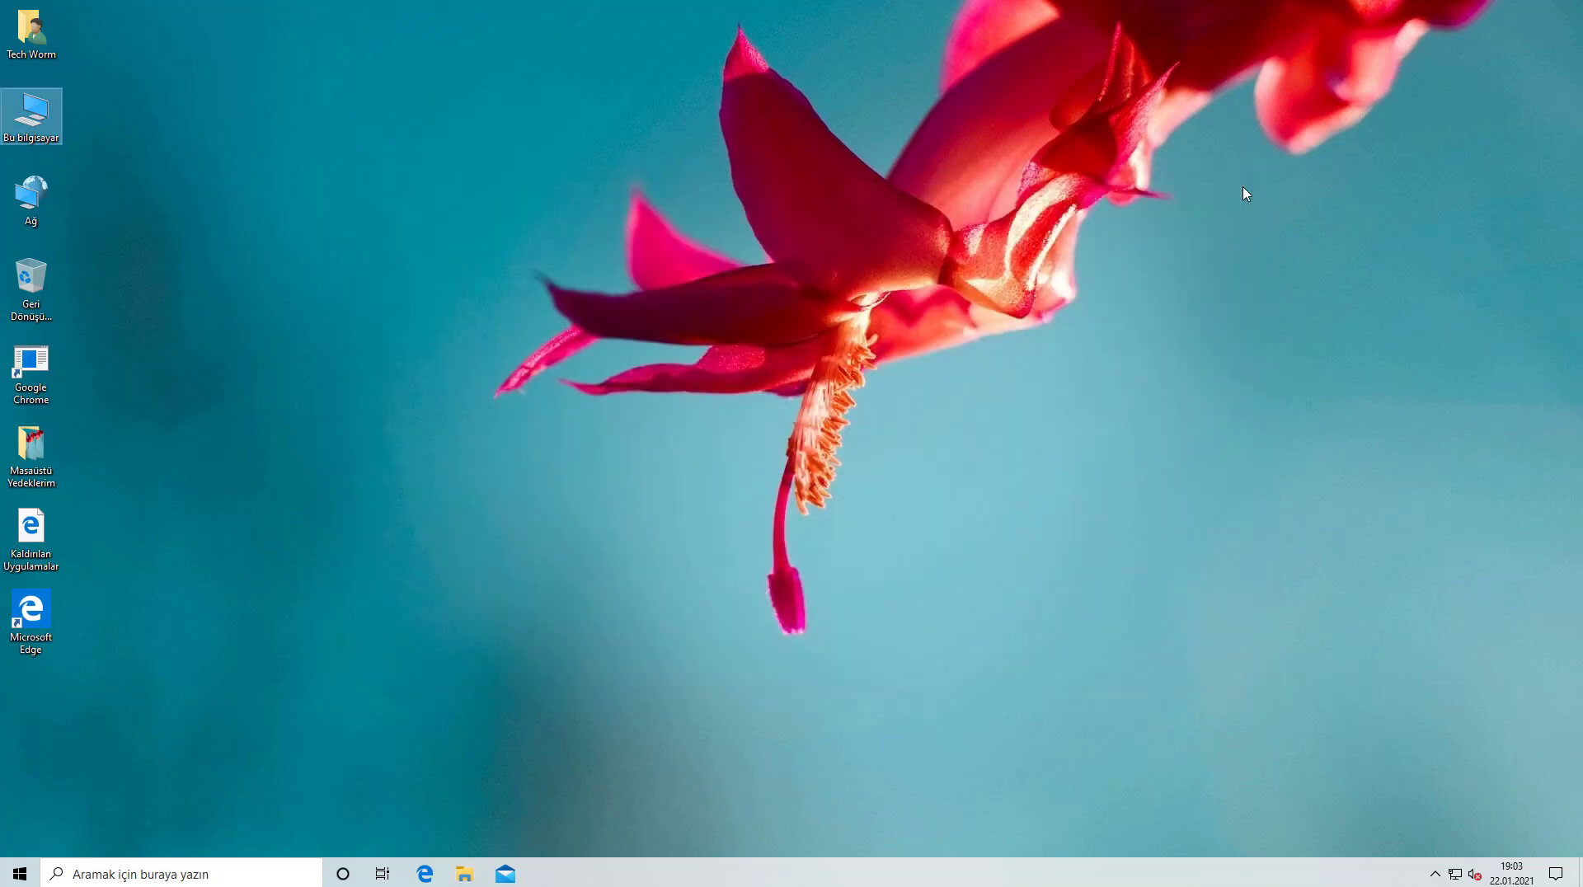